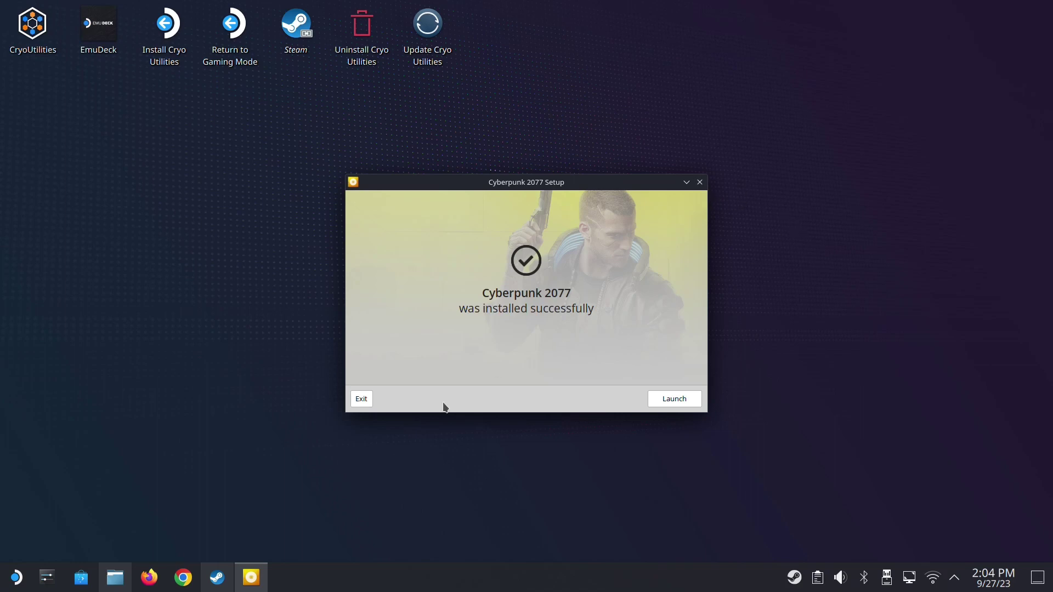
Inspect the installer and patch files in the game and update folders of Cyberpunk.2077.GOG.Build.67718
click(115, 578)
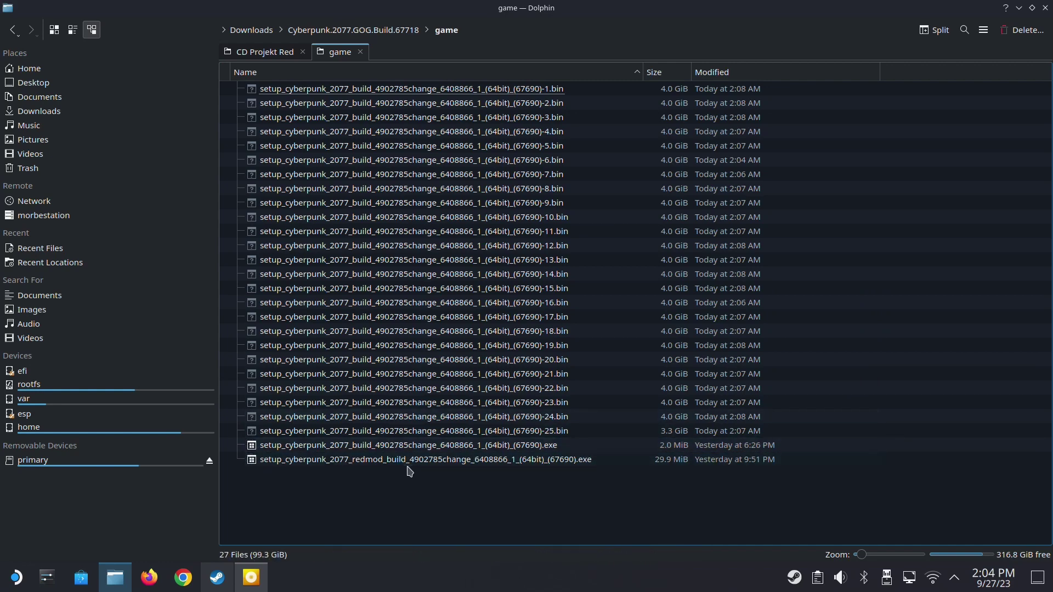
click(408, 30)
click(302, 101)
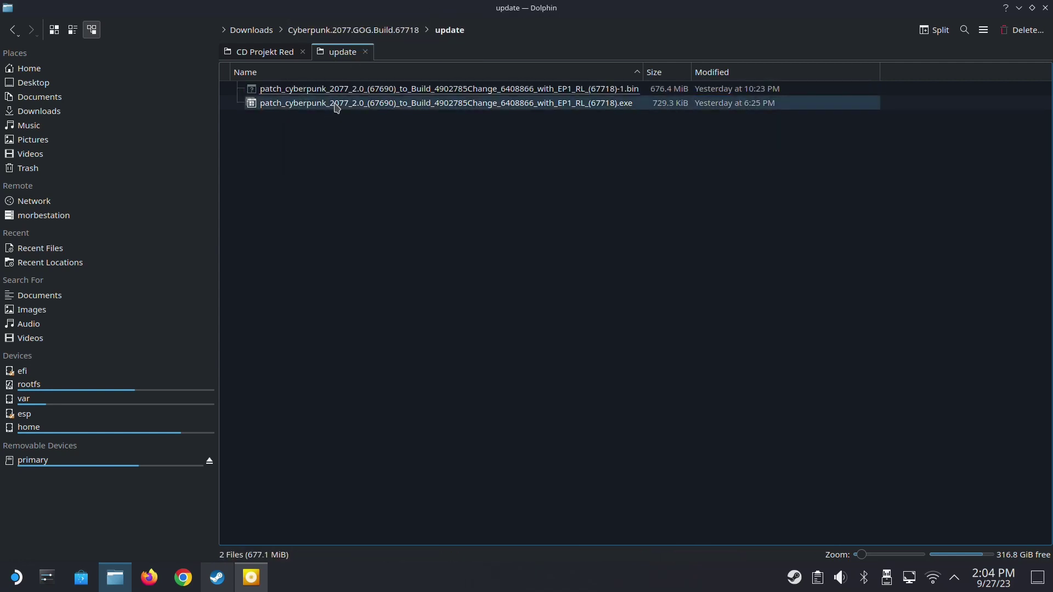
click(380, 32)
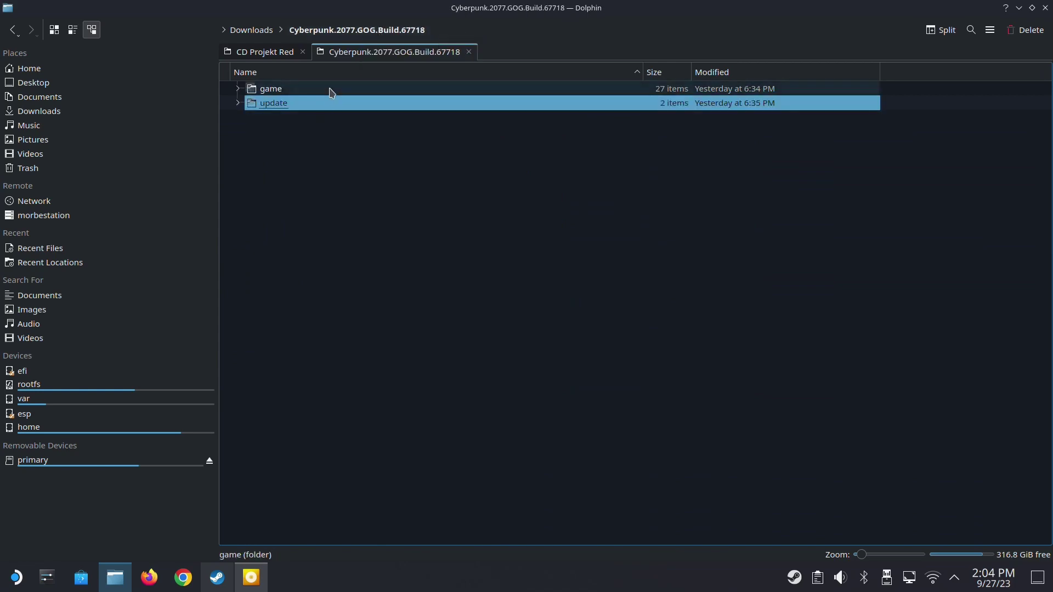
click(329, 90)
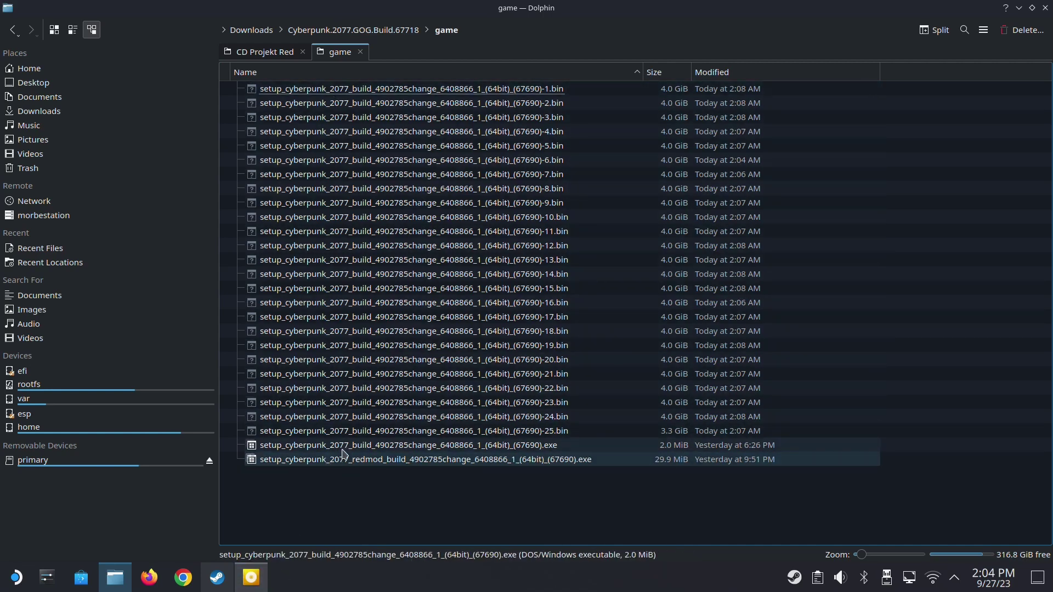
Minimize the Steam and file manager windows and exit the finished Cyberpunk 2077 setup without launching the game
click(207, 580)
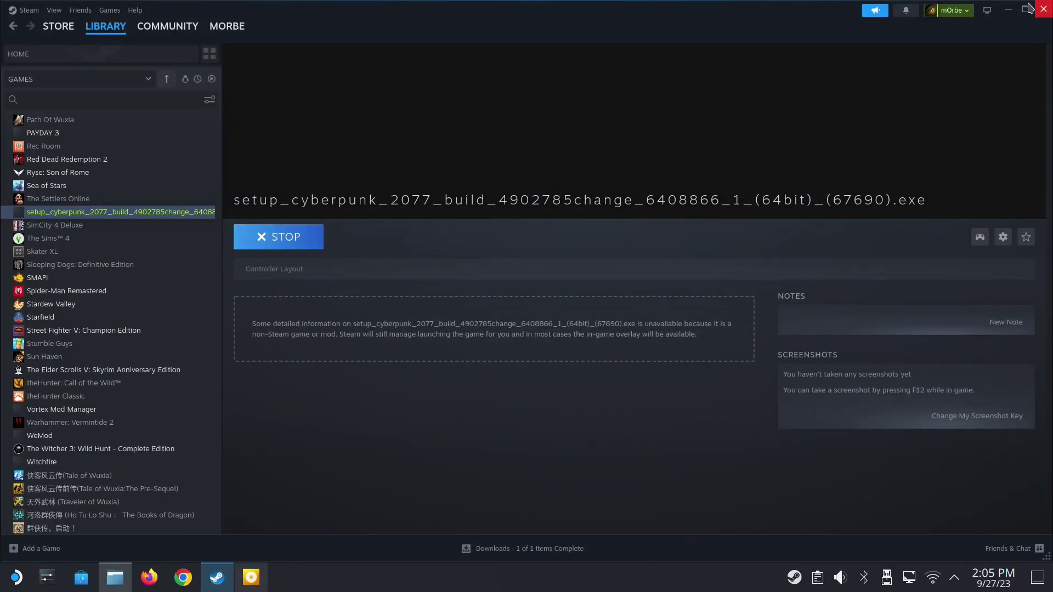
click(1008, 9)
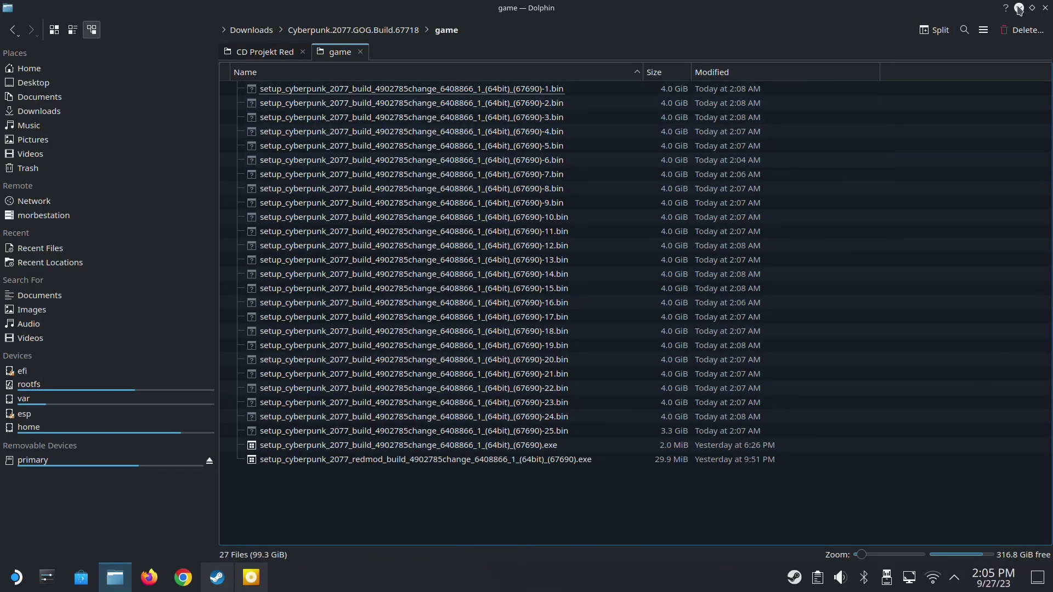
click(1018, 7)
click(251, 577)
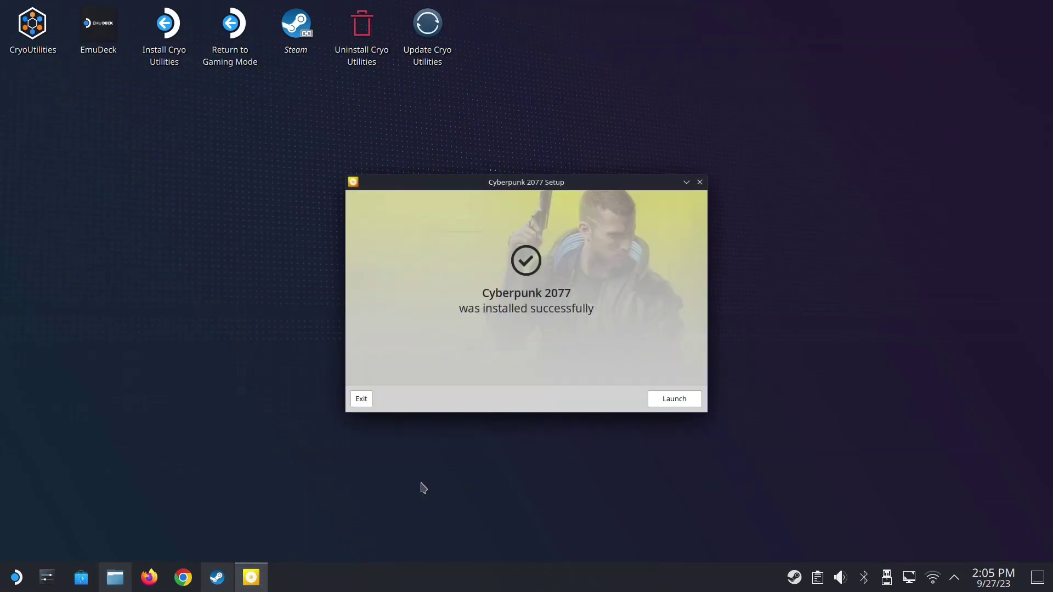
click(362, 399)
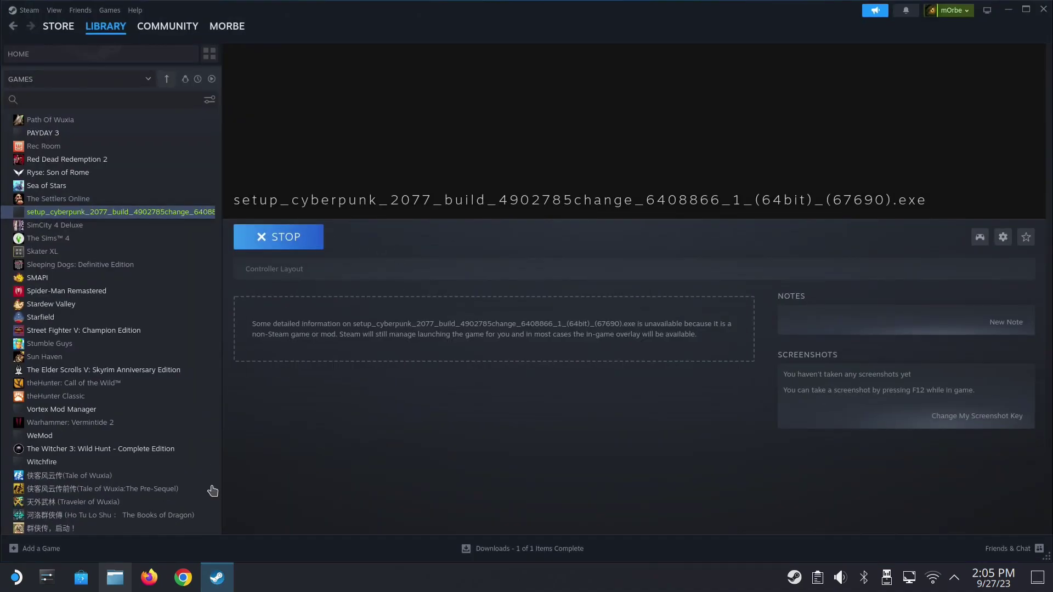
Open the compatdata folder in a separate file manager tab and sort its folders by modification date, newest first
click(114, 577)
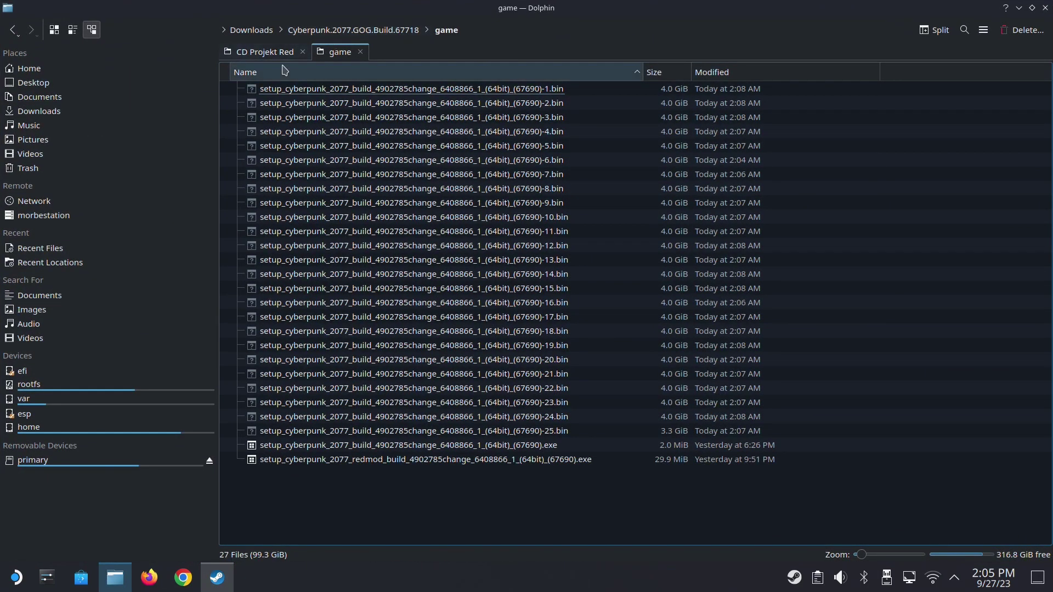
click(271, 54)
right_click(430, 27)
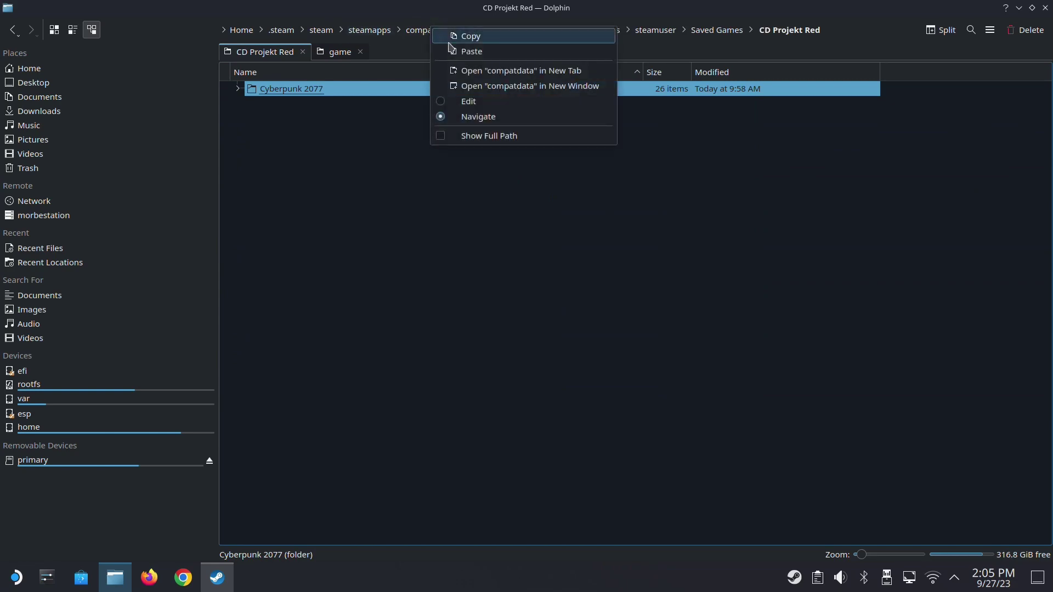
click(494, 70)
click(367, 54)
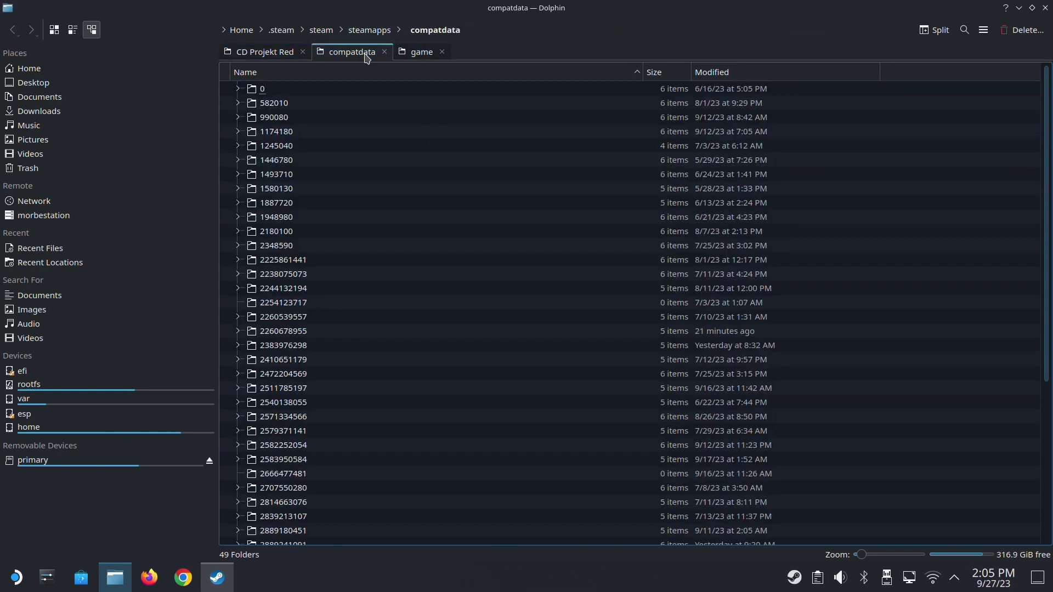
click(713, 72)
click(713, 72)
Open the most recently modified compatdata folder and go down to pfx/drive_c/GOG Games/Cyberpunk 2077/bin/x64
click(725, 90)
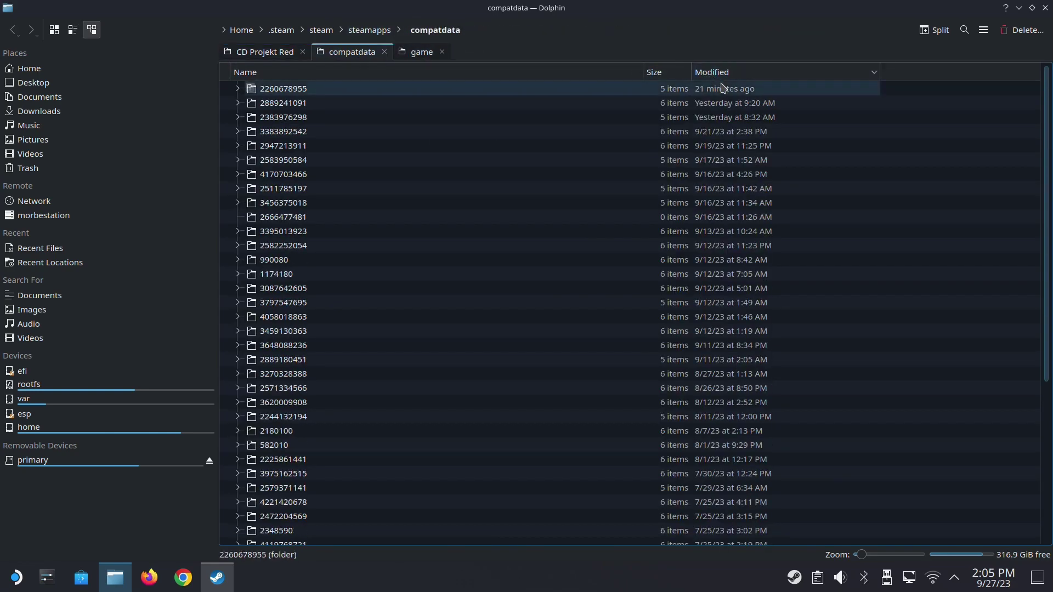
double_click(736, 92)
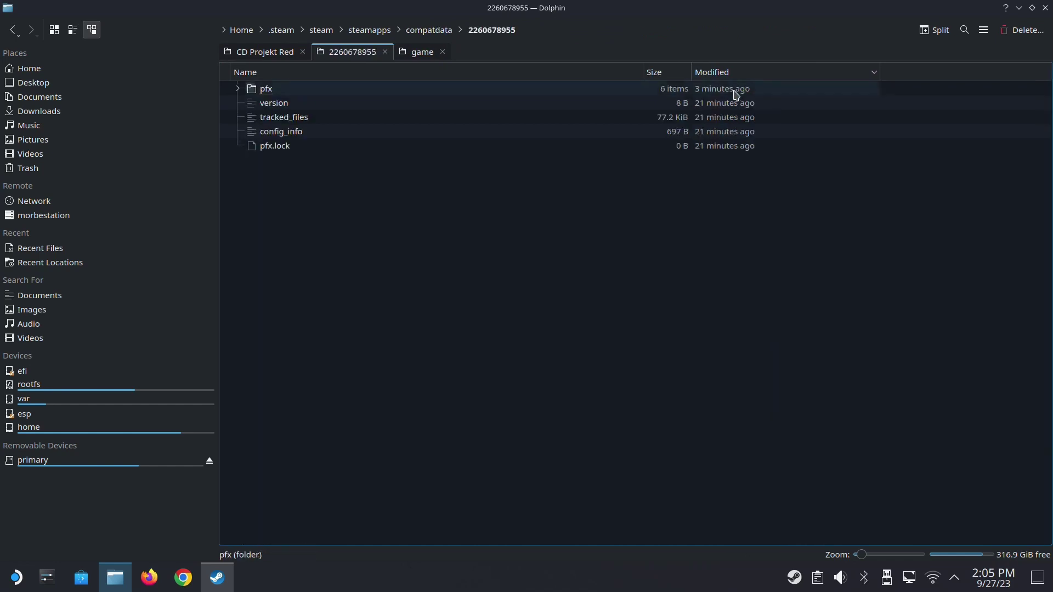
click(378, 93)
double_click(378, 93)
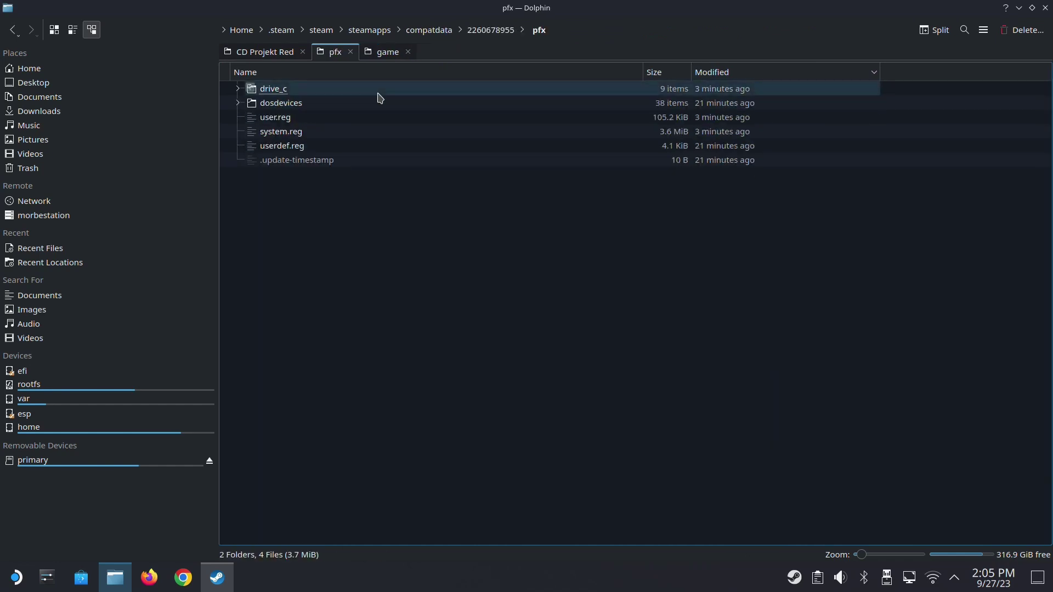
double_click(375, 94)
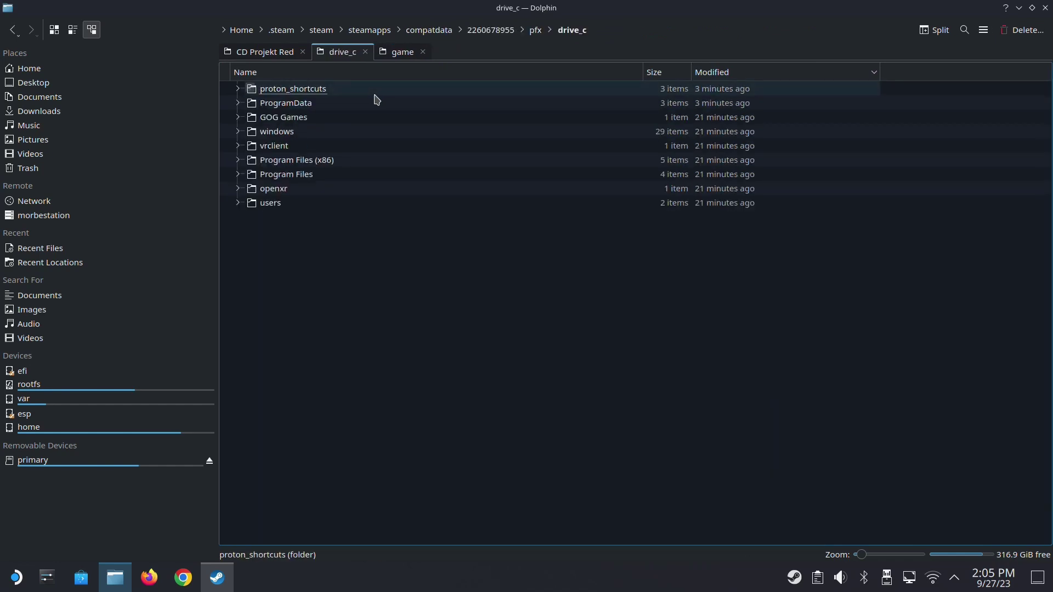
click(296, 122)
double_click(297, 127)
click(309, 92)
double_click(309, 93)
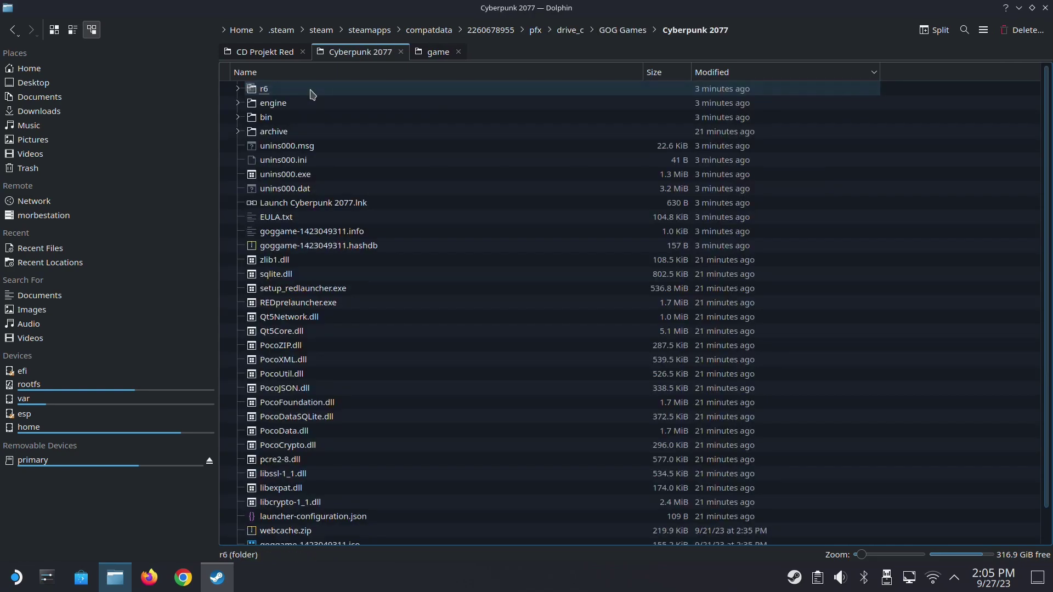
double_click(302, 119)
double_click(308, 91)
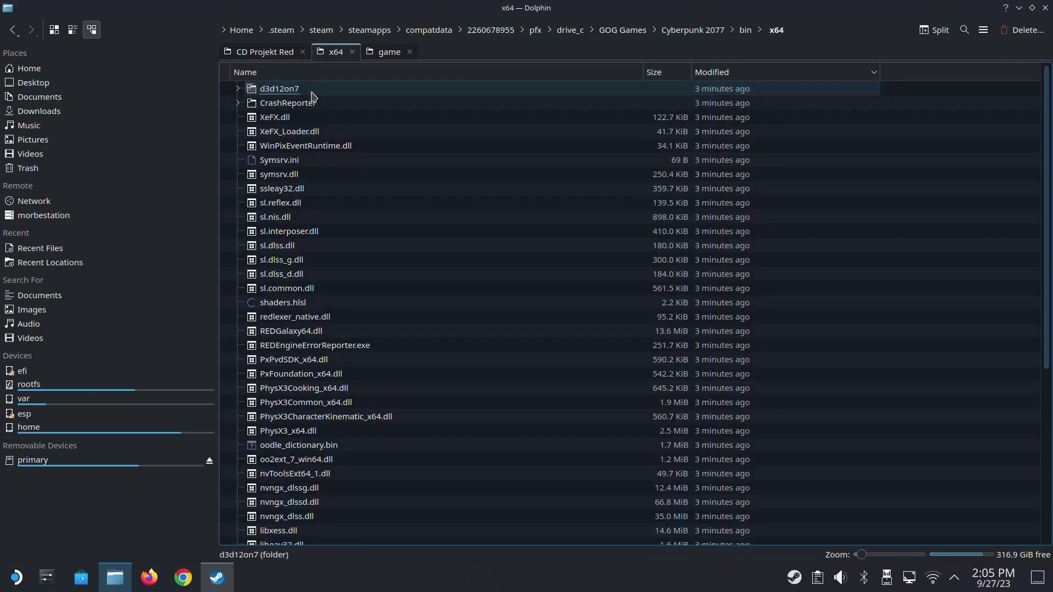
Copy the full path of the game's x64 folder
click(823, 28)
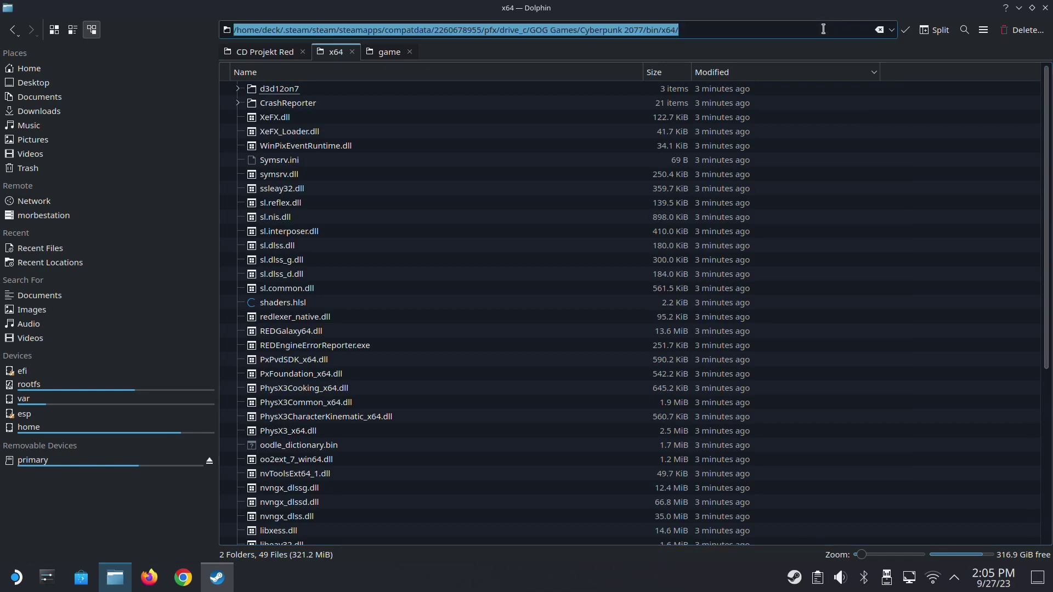
right_click(626, 30)
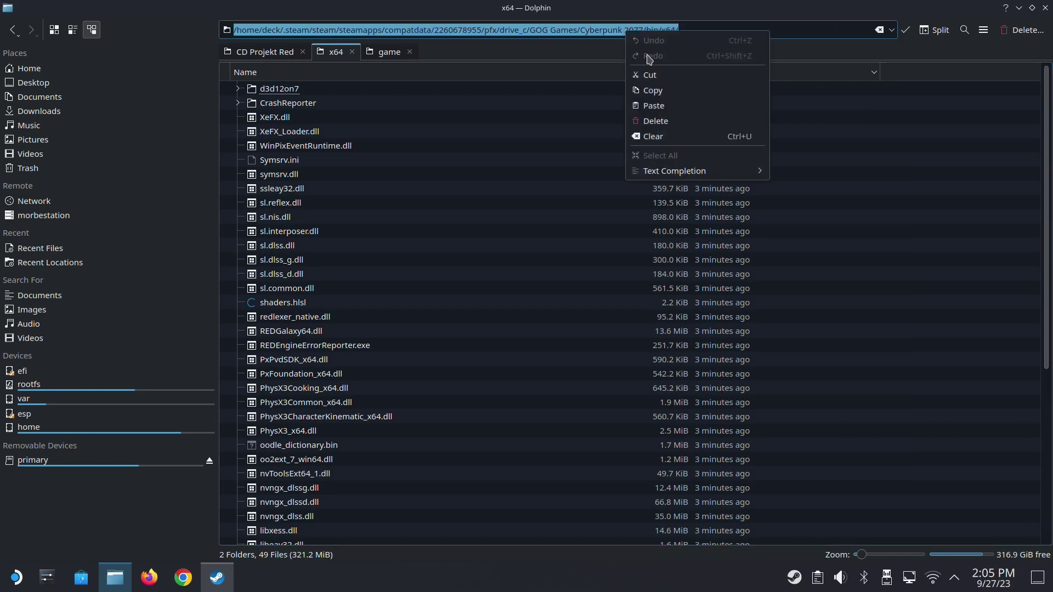
click(658, 89)
Switch to Steam and set the Cyberpunk setup shortcut's target to Cyberpunk2077.exe, using the copied x64 path to locate it
click(217, 577)
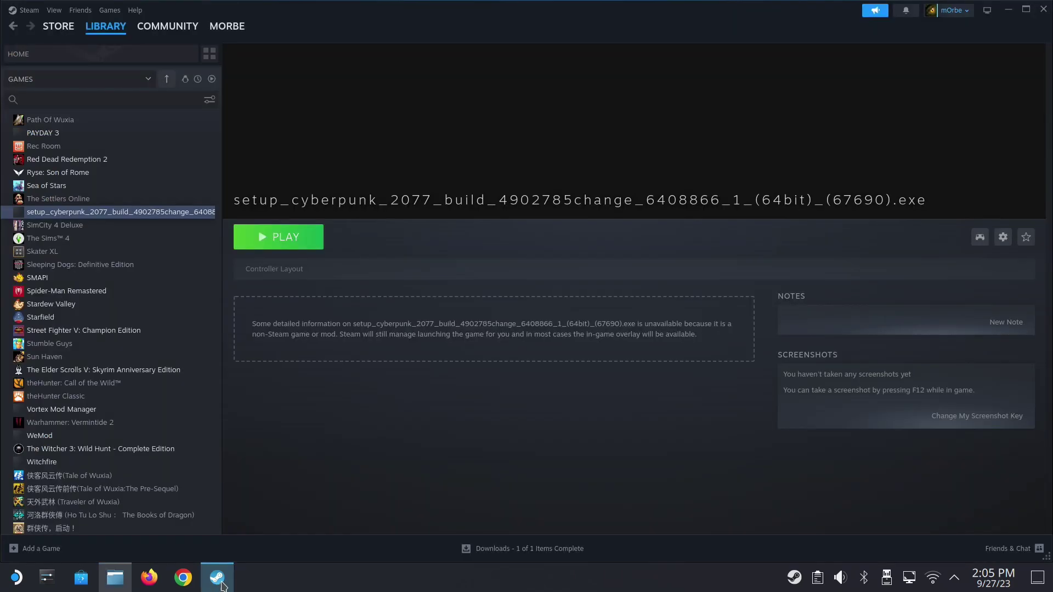
click(1003, 237)
click(957, 310)
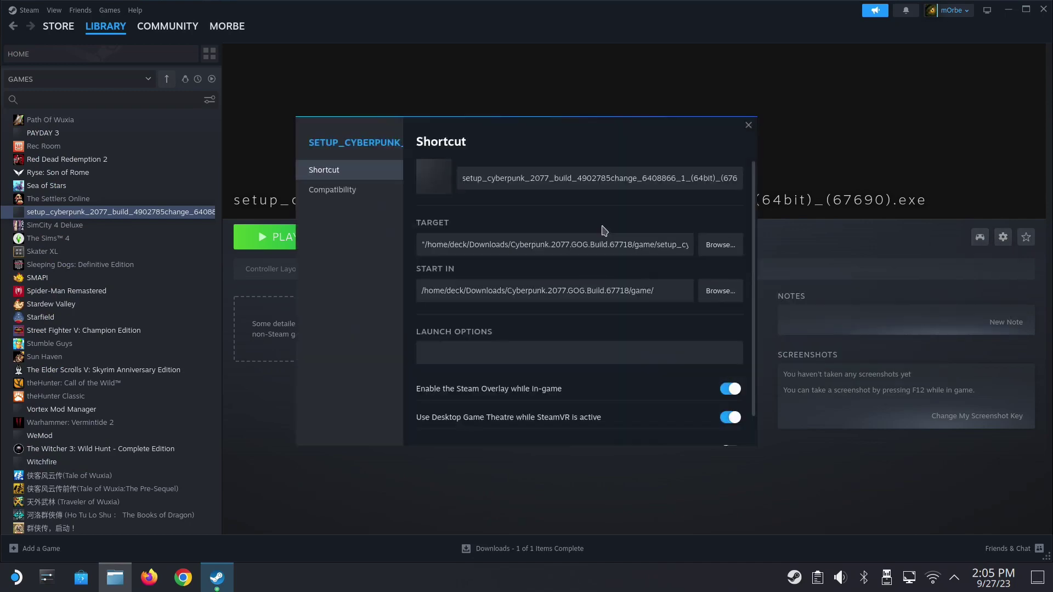
click(720, 243)
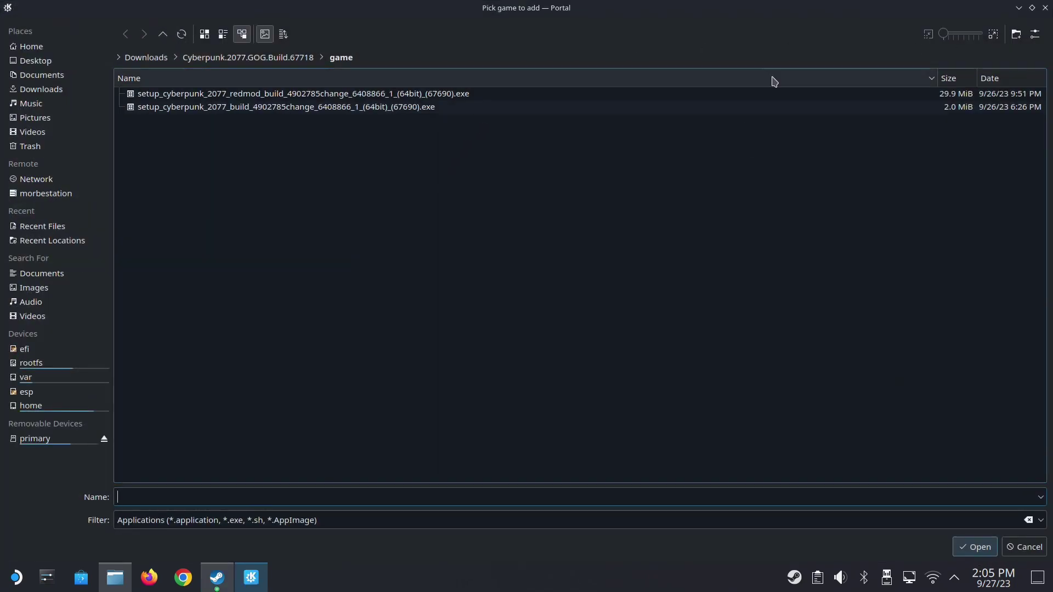
click(398, 57)
triple_click(361, 57)
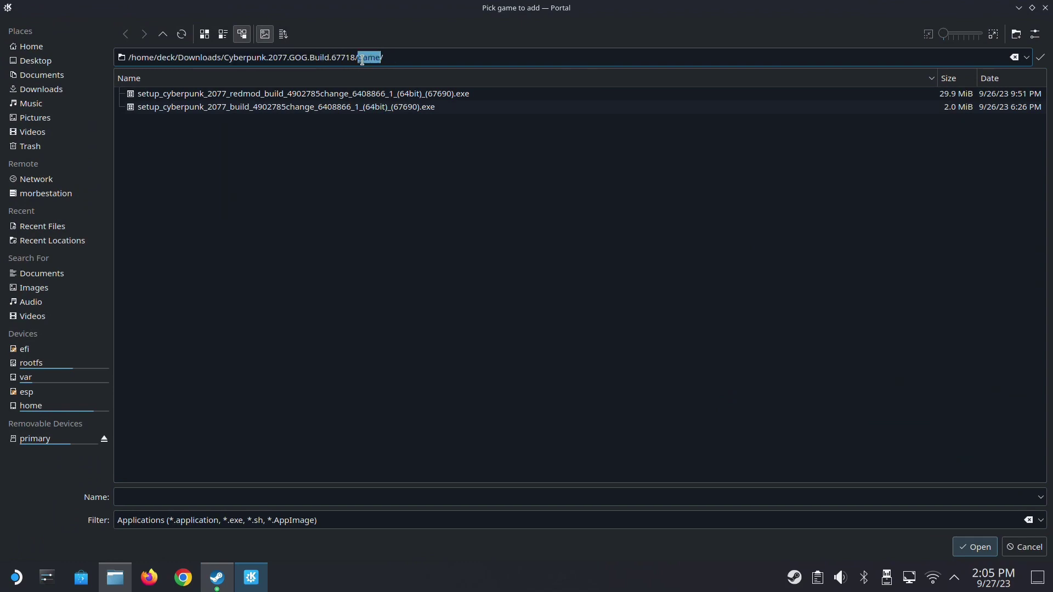
right_click(362, 58)
click(392, 137)
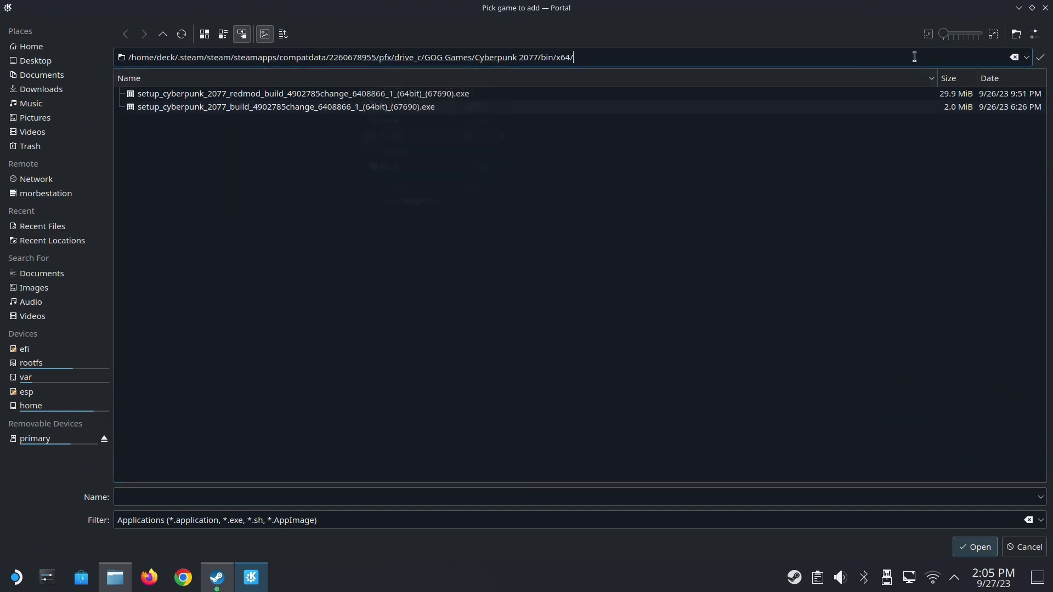
click(1042, 58)
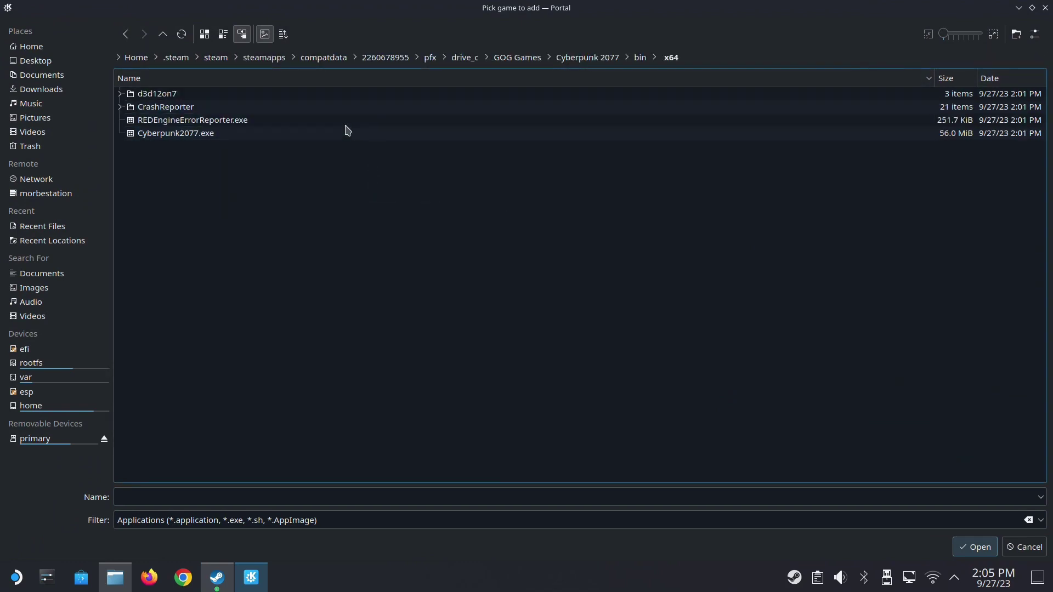
double_click(181, 134)
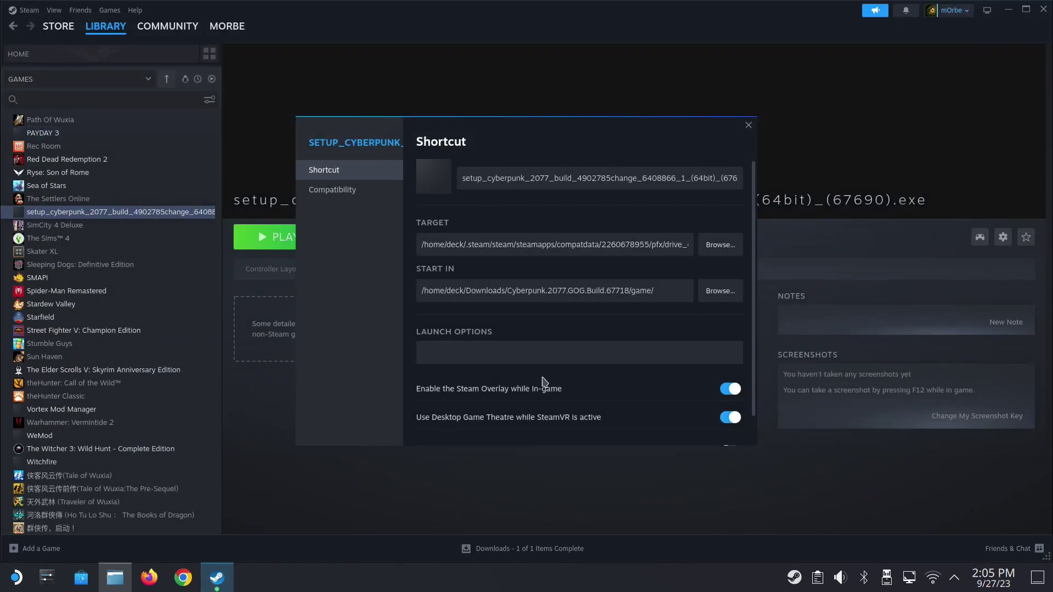
Enclose the shortcut's target path in double quotation marks
click(418, 244)
text(")
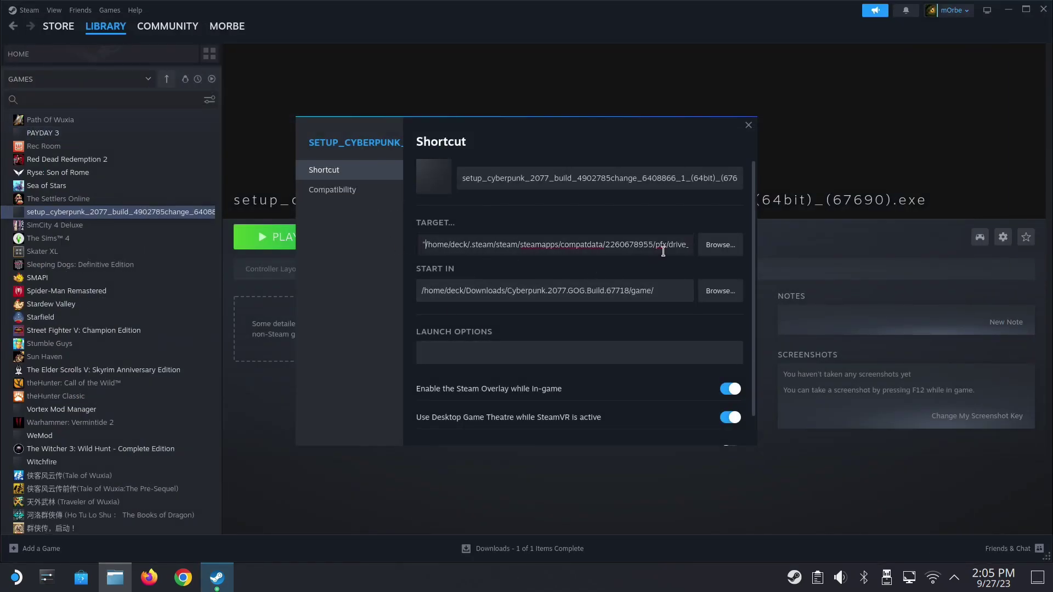
key(End)
text(")
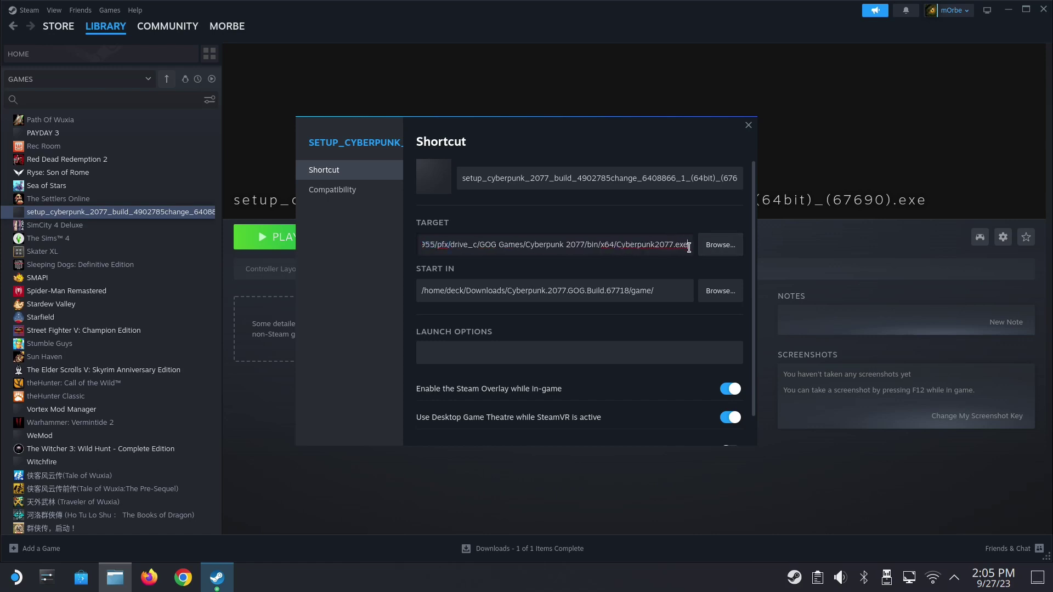
Replace the shortcut's whole Start In path with the copied x64 folder path and close the properties
click(540, 291)
double_click(540, 290)
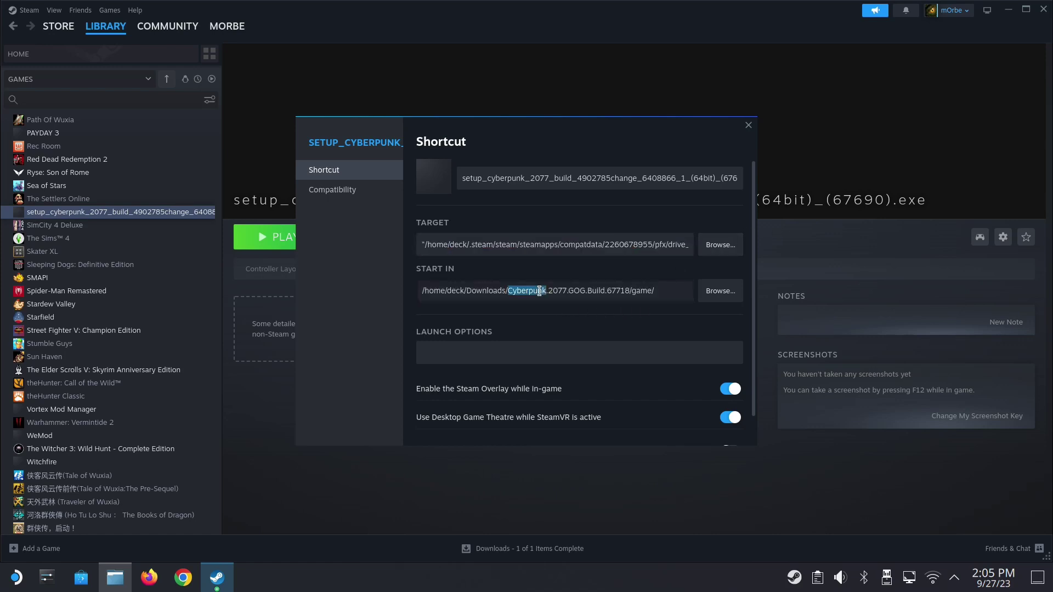
right_click(540, 290)
click(560, 339)
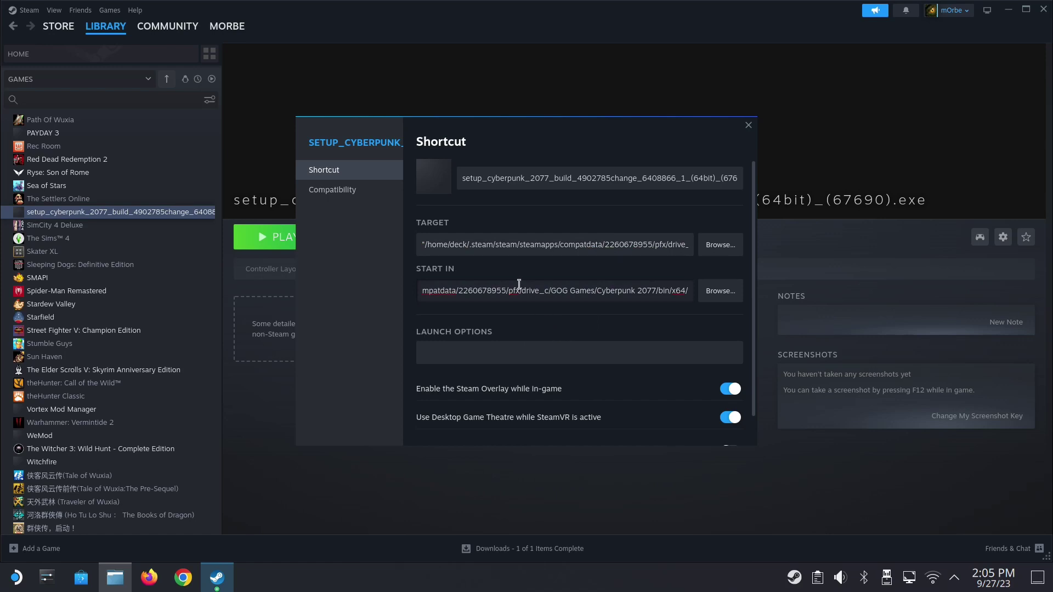
drag(529, 291, 327, 290)
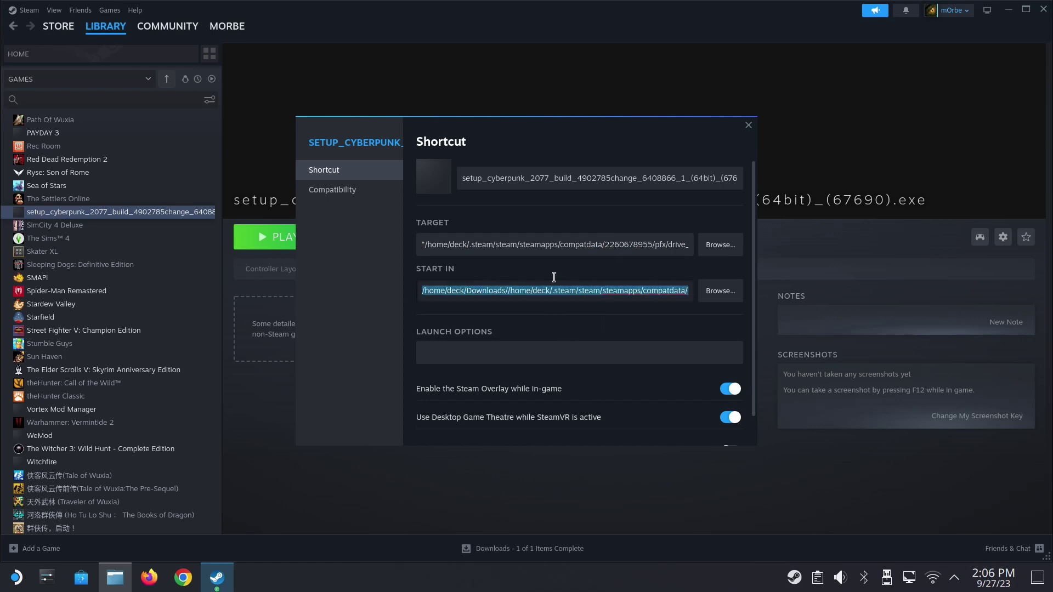
drag(554, 277, 771, 295)
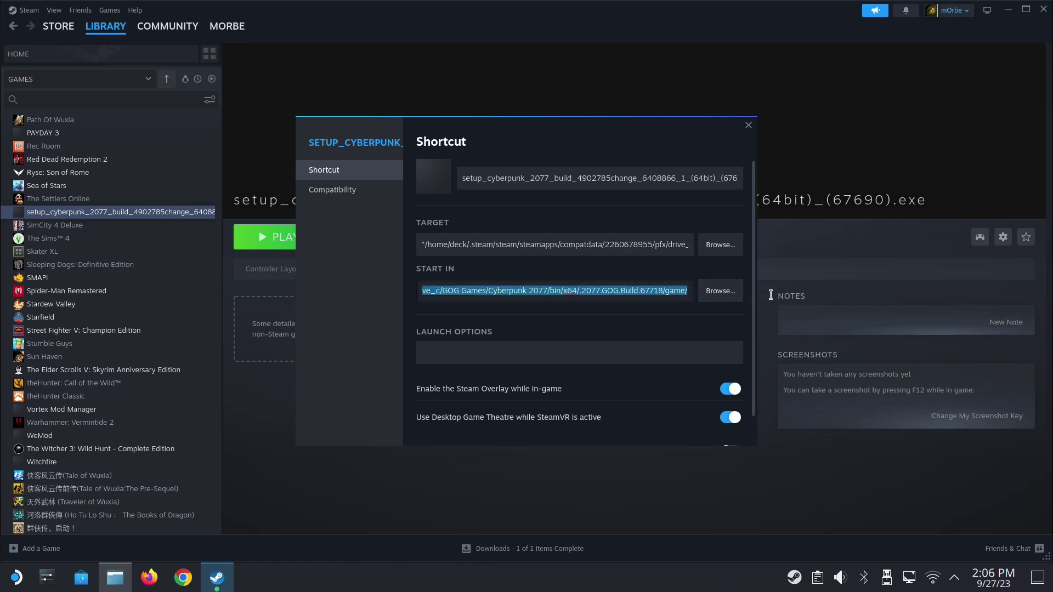
click(748, 126)
Launch the game from its Steam shortcut and view the Phantom Liberty credits
click(293, 246)
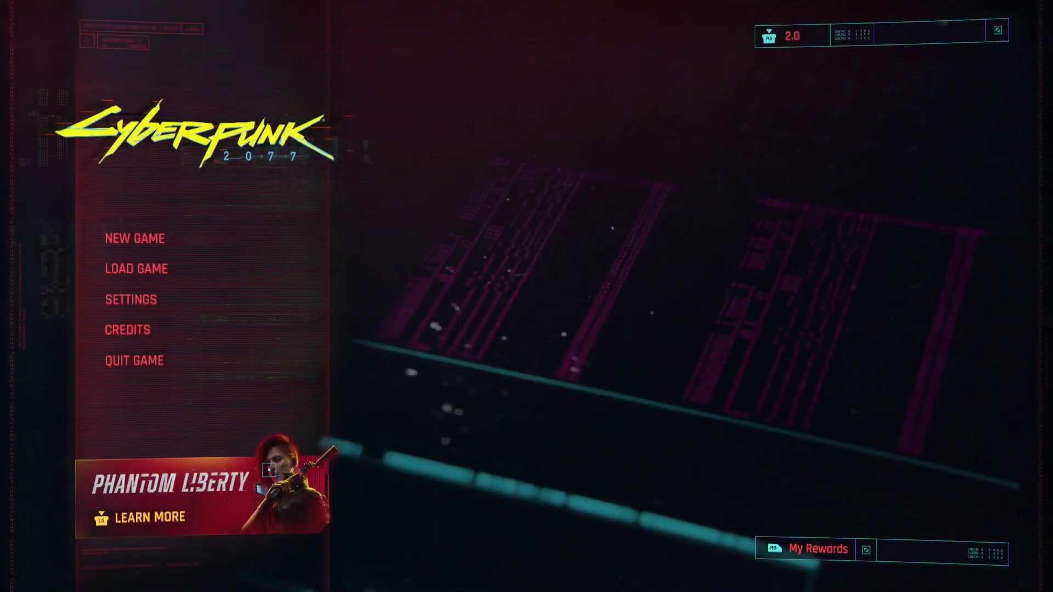
click(149, 329)
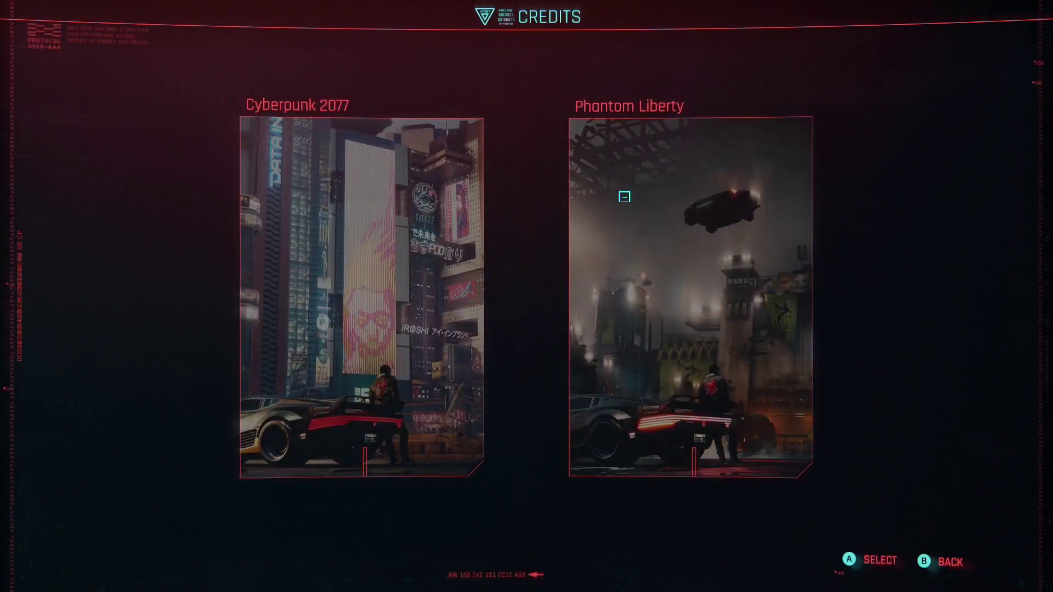
click(698, 141)
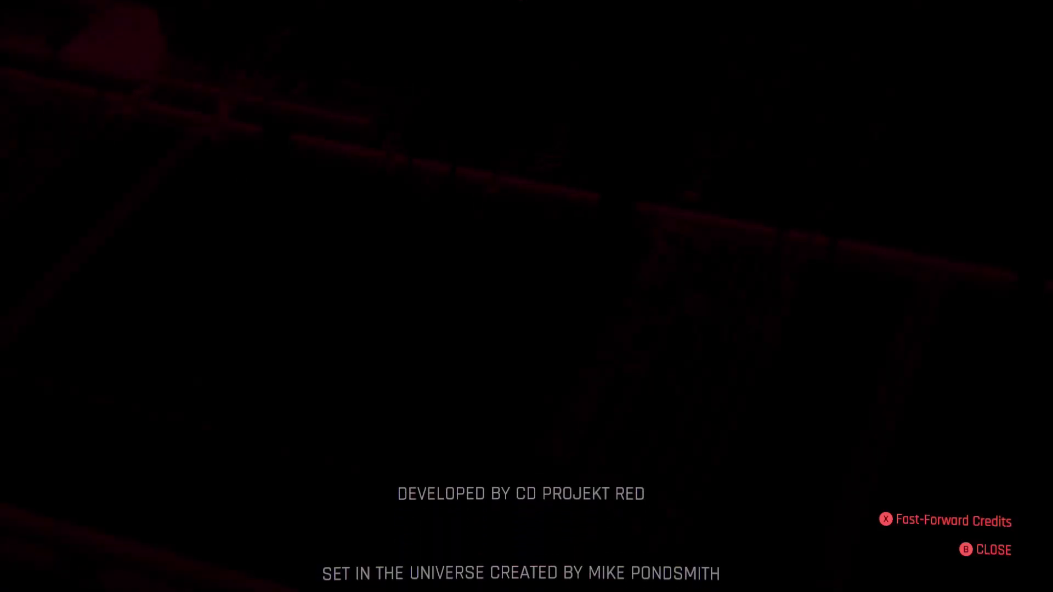
Leave the credits and set the game's graphics quick preset to Steam Deck
key(Escape)
key(Escape)
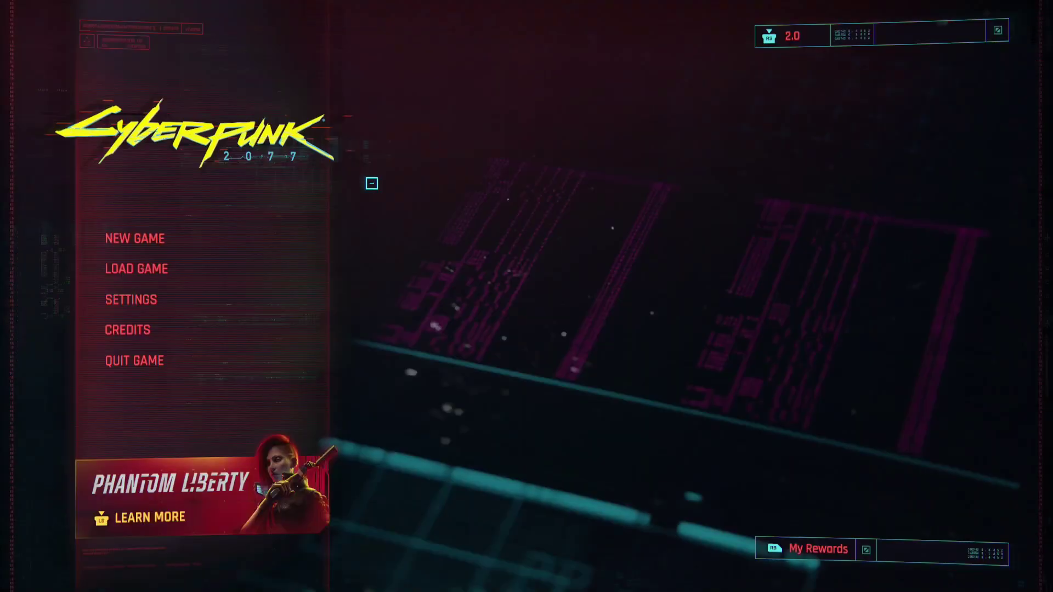
click(156, 293)
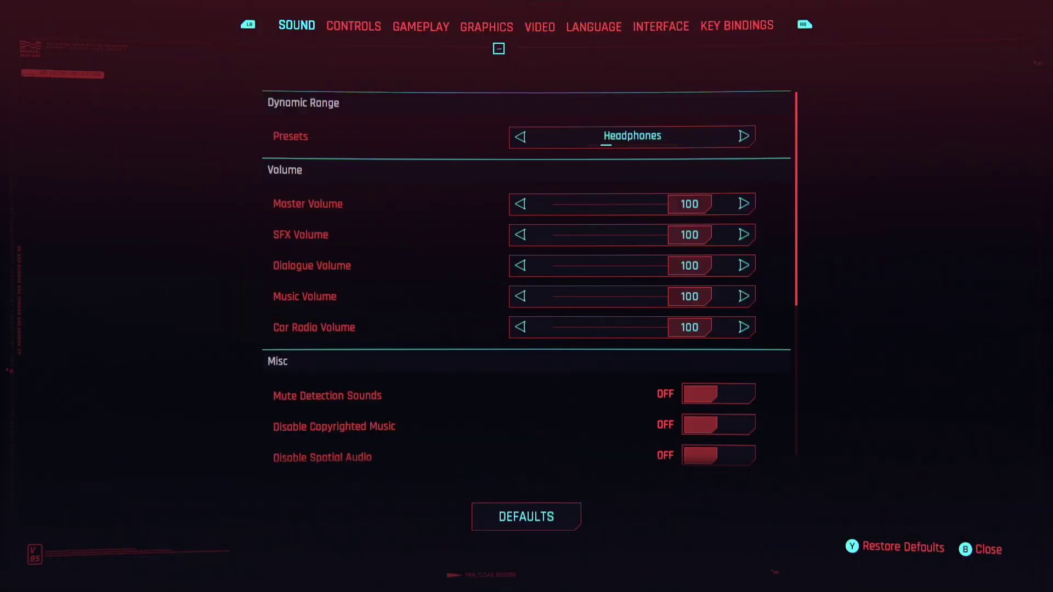
click(470, 28)
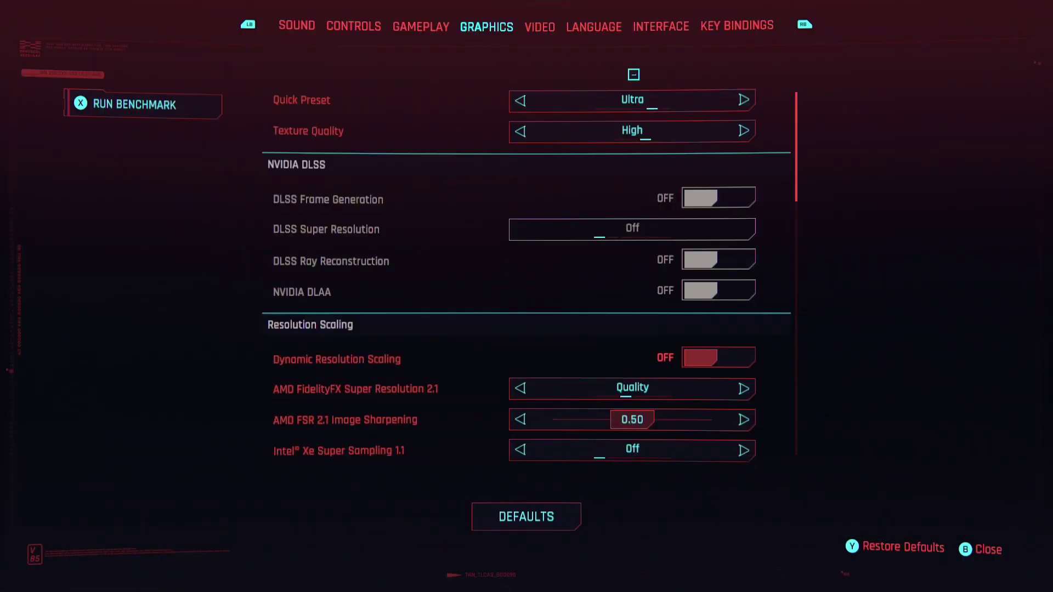
click(744, 100)
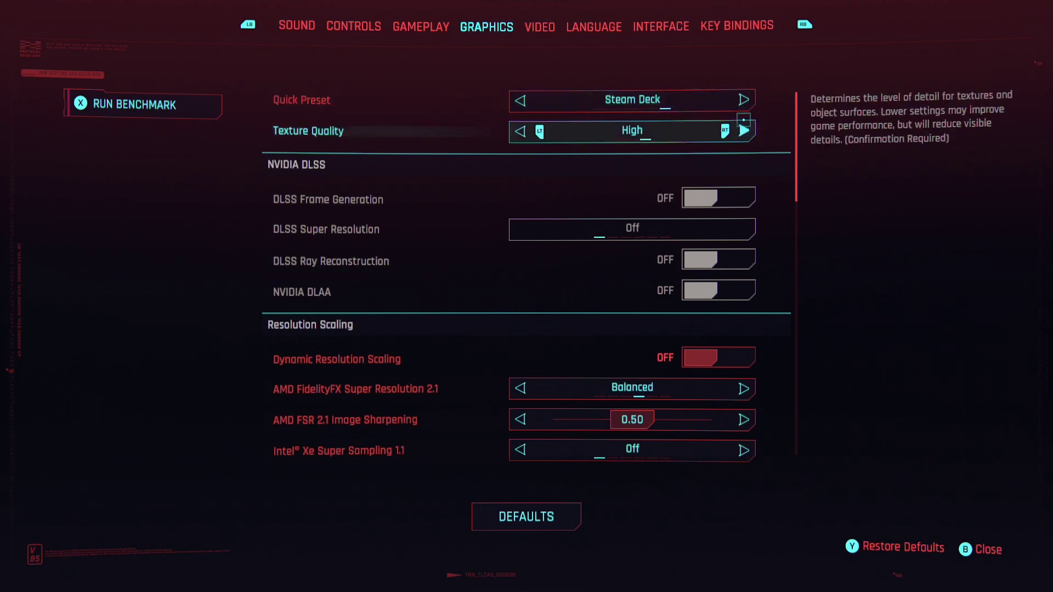
Set Motion Blur to Off in the basic graphics settings and apply the change
scroll(490, 296, down, 5)
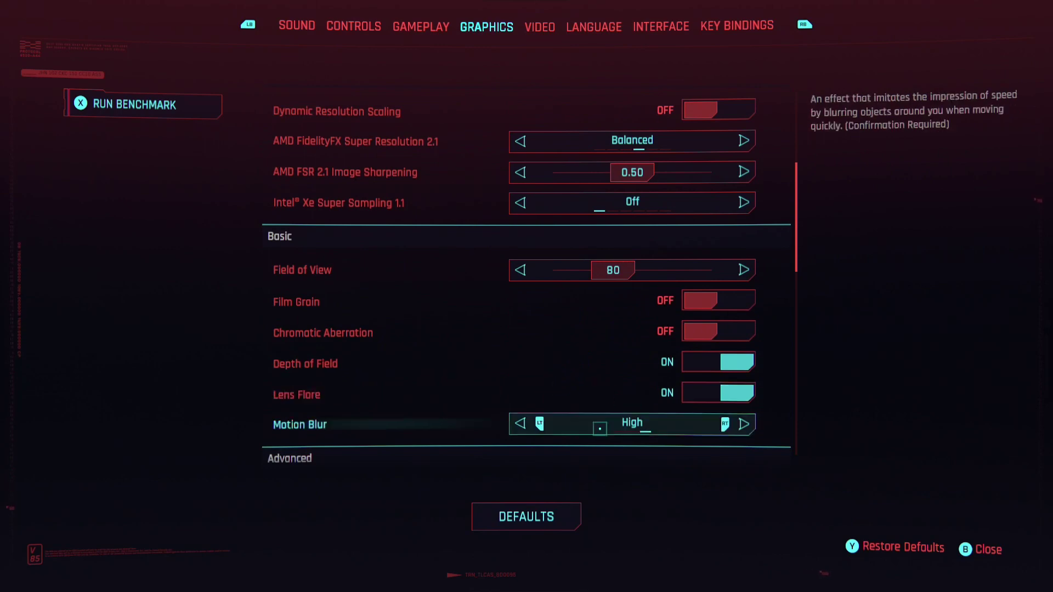
click(529, 429)
click(529, 429)
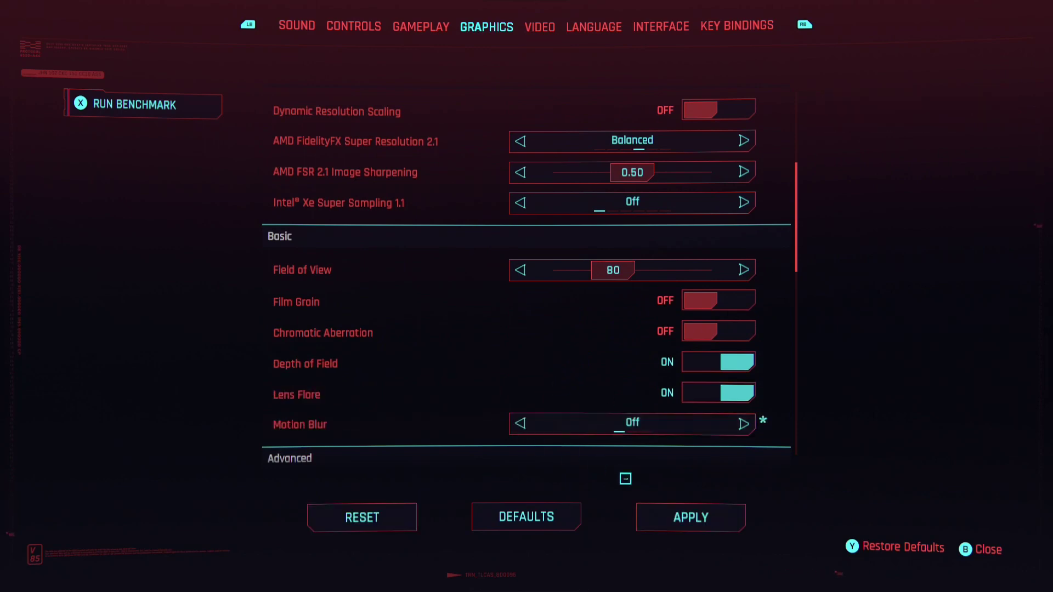
click(666, 507)
Set the game's video resolution to 1280x800 and apply it
click(539, 27)
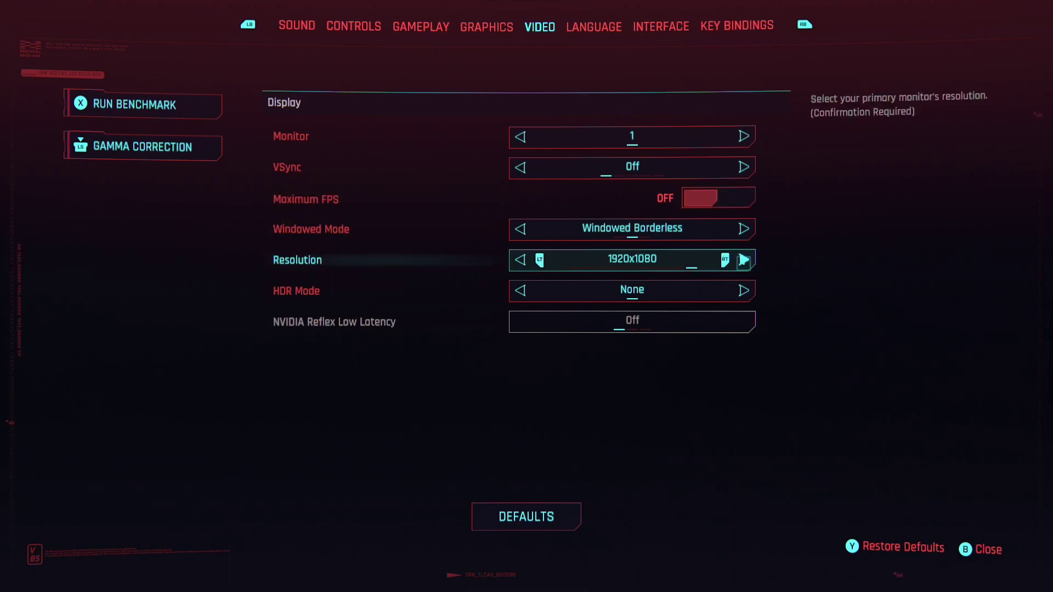
click(744, 259)
click(744, 260)
click(744, 260)
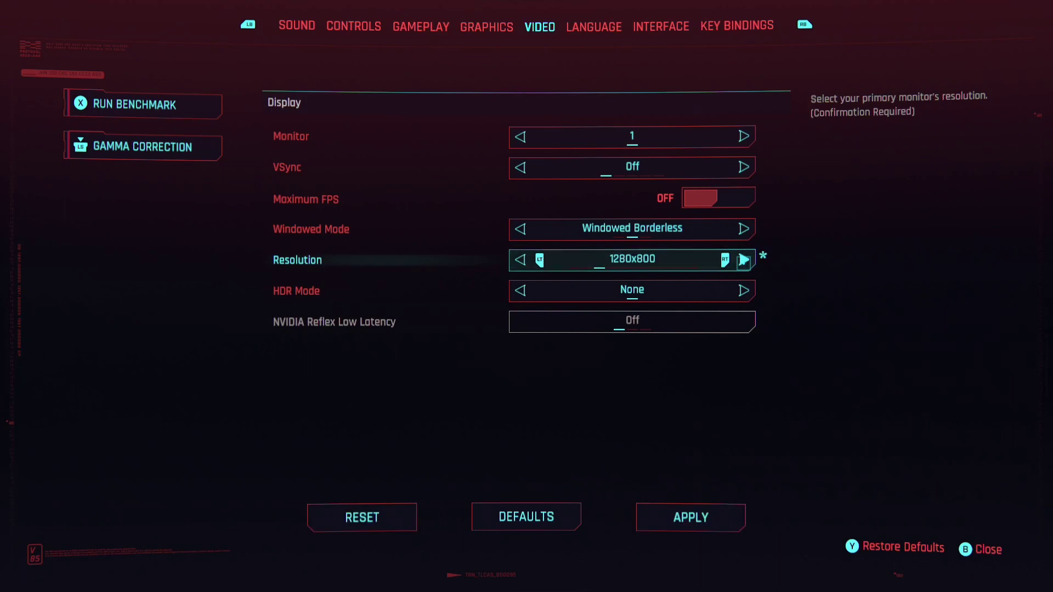
click(682, 515)
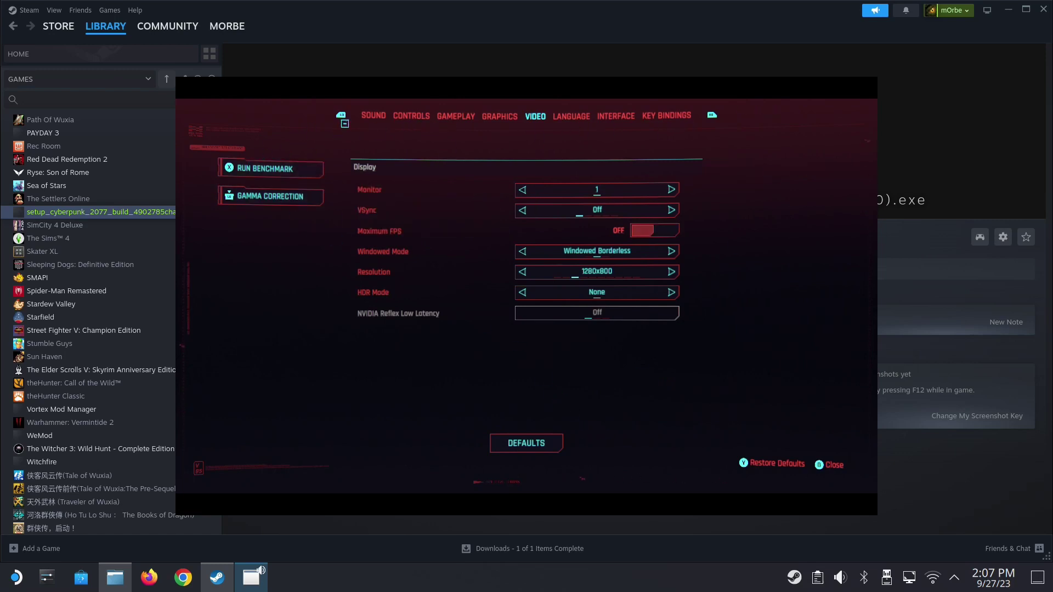
Leave the settings, check the Load Game screen for save files, and quit the game
key(Escape)
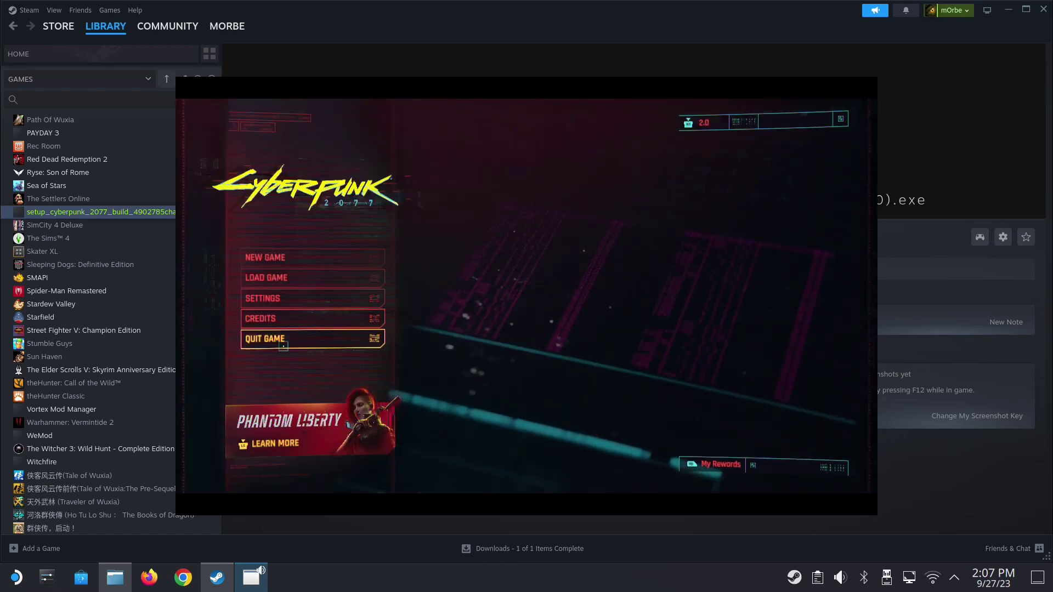
click(268, 279)
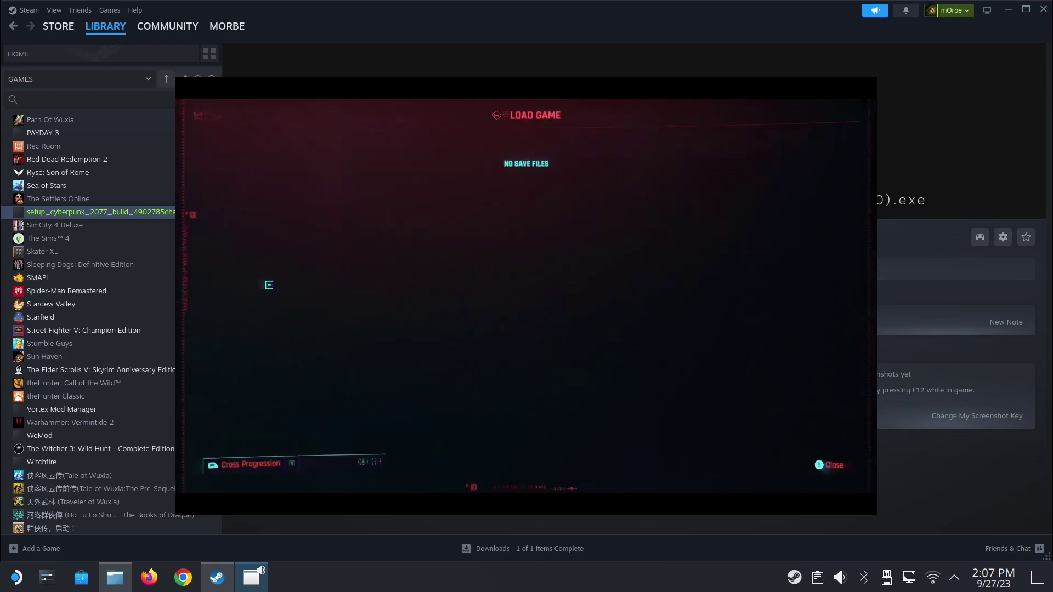
key(Escape)
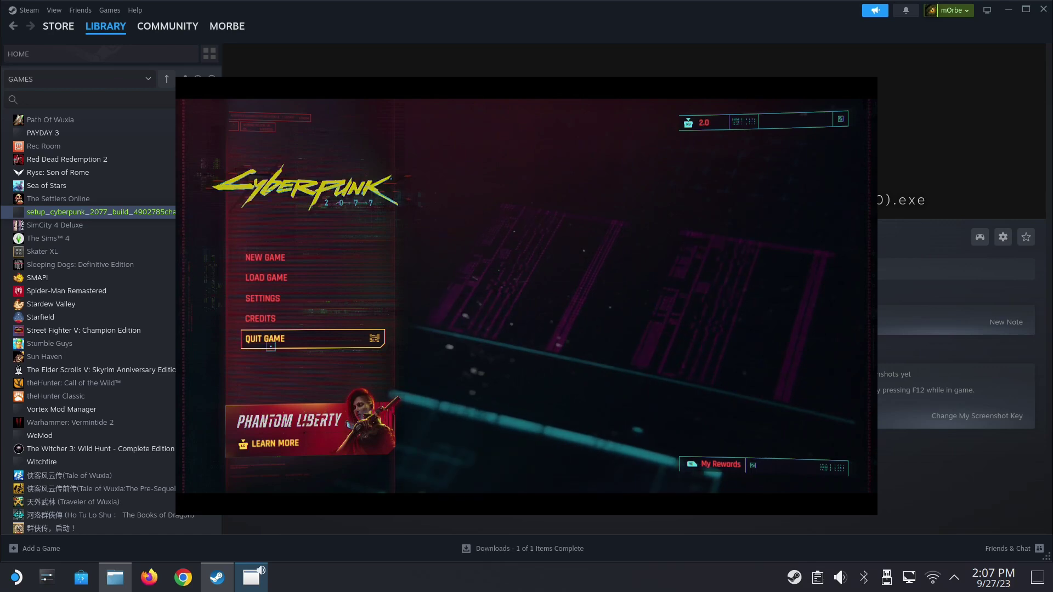
click(275, 343)
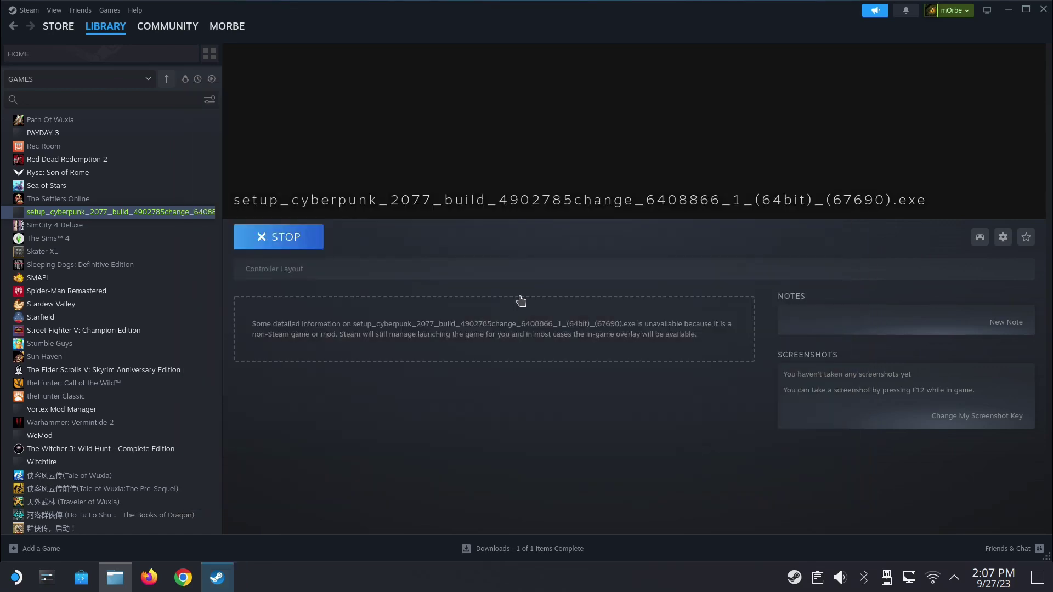
click(117, 577)
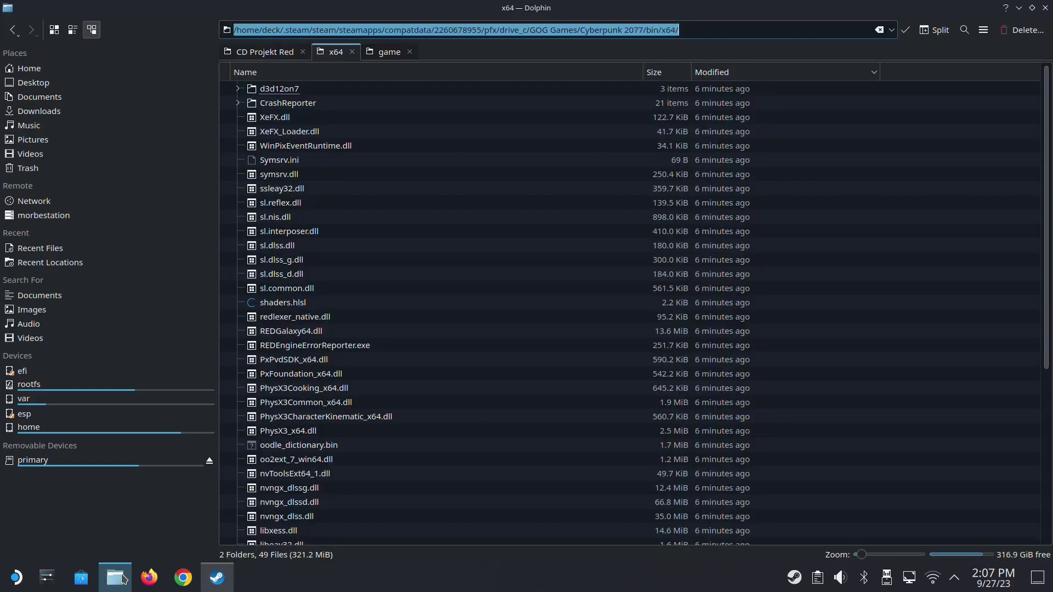
click(272, 53)
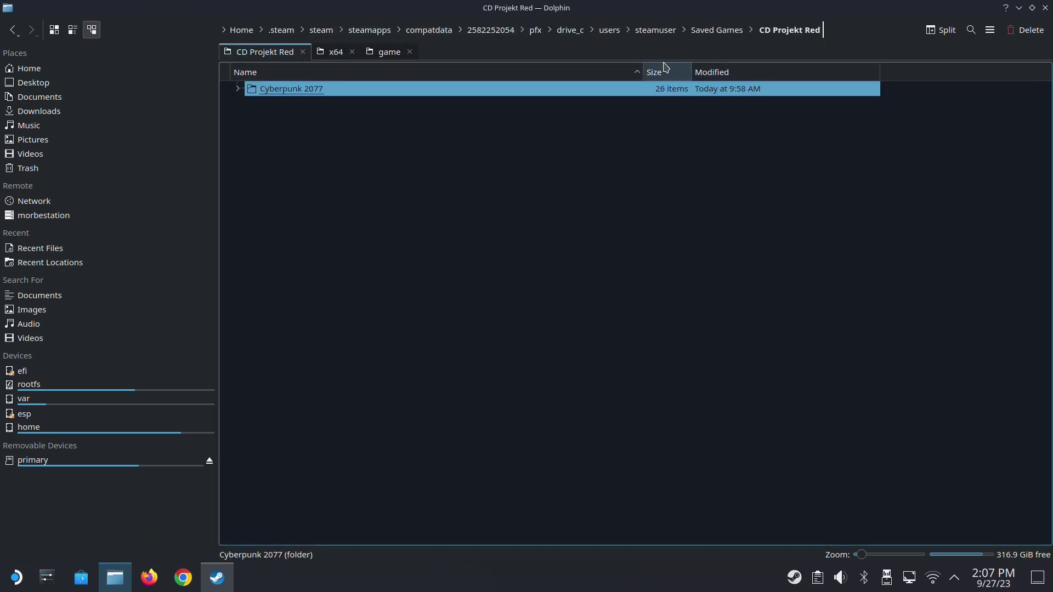
click(9, 589)
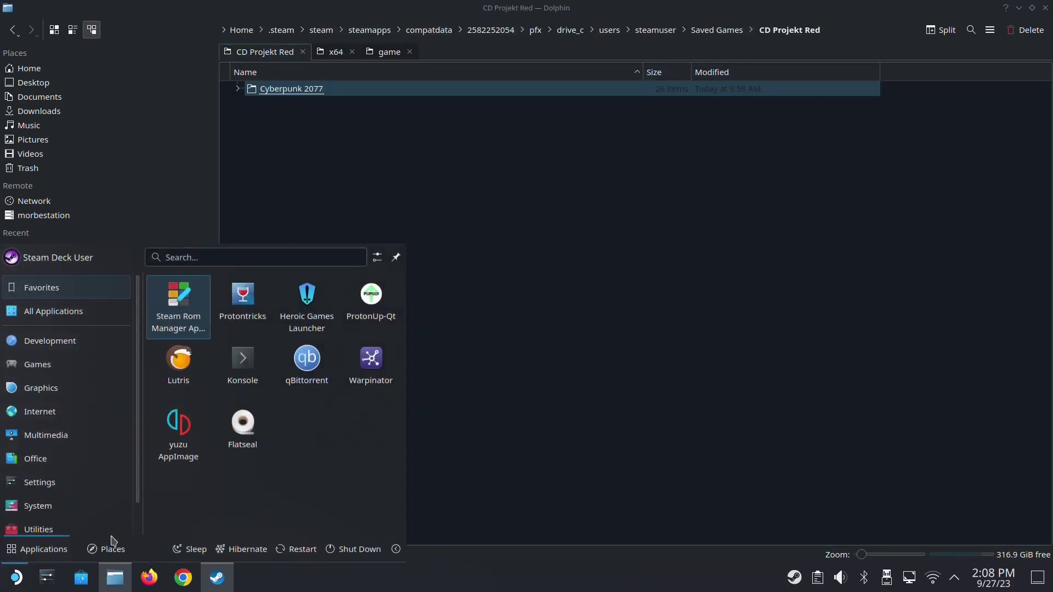
click(243, 308)
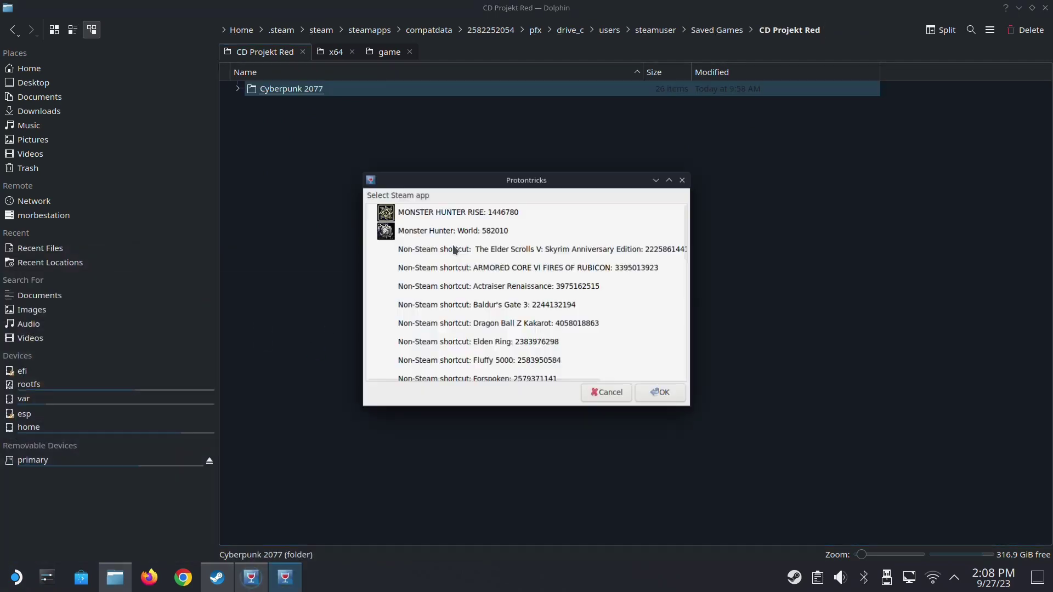
scroll(452, 334, down, 10)
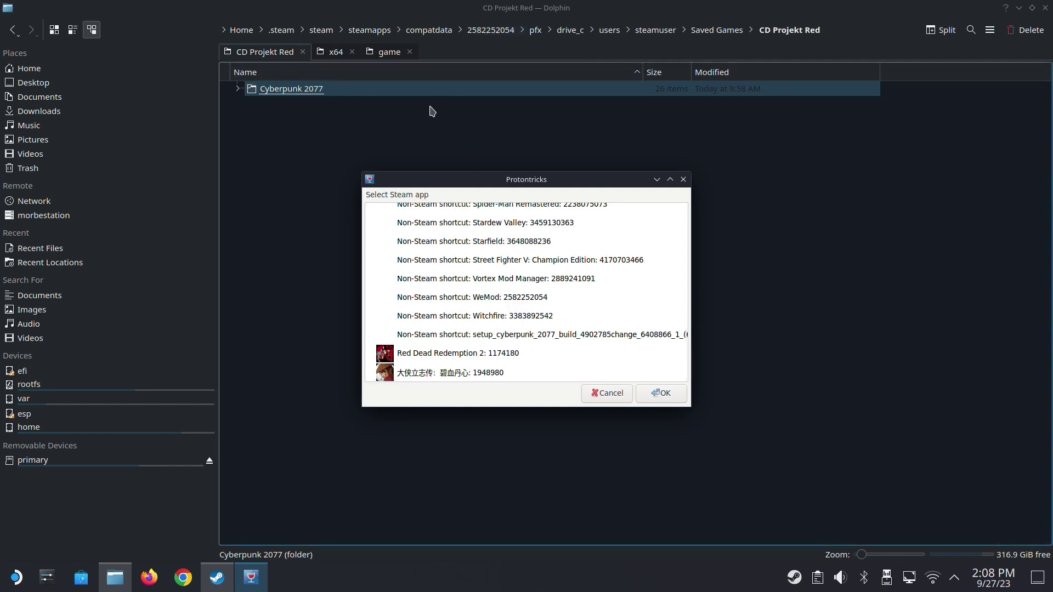
click(393, 93)
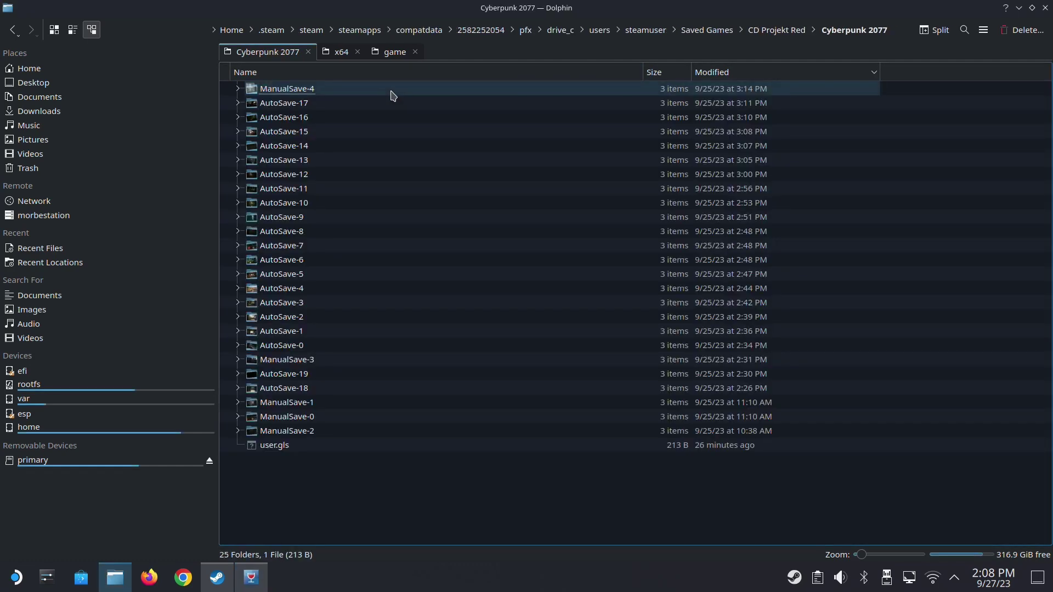
click(777, 30)
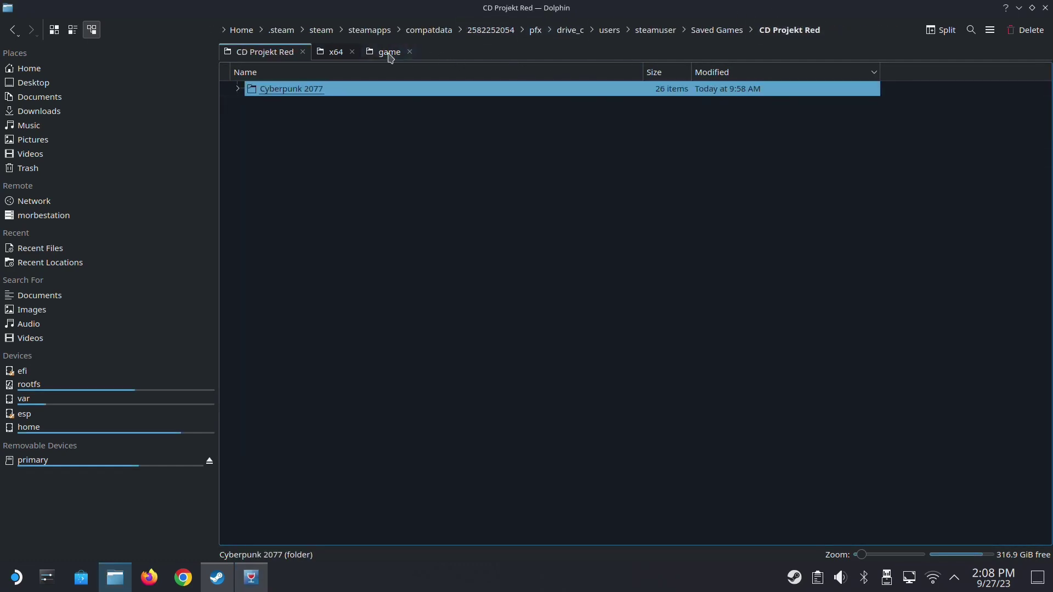
click(333, 51)
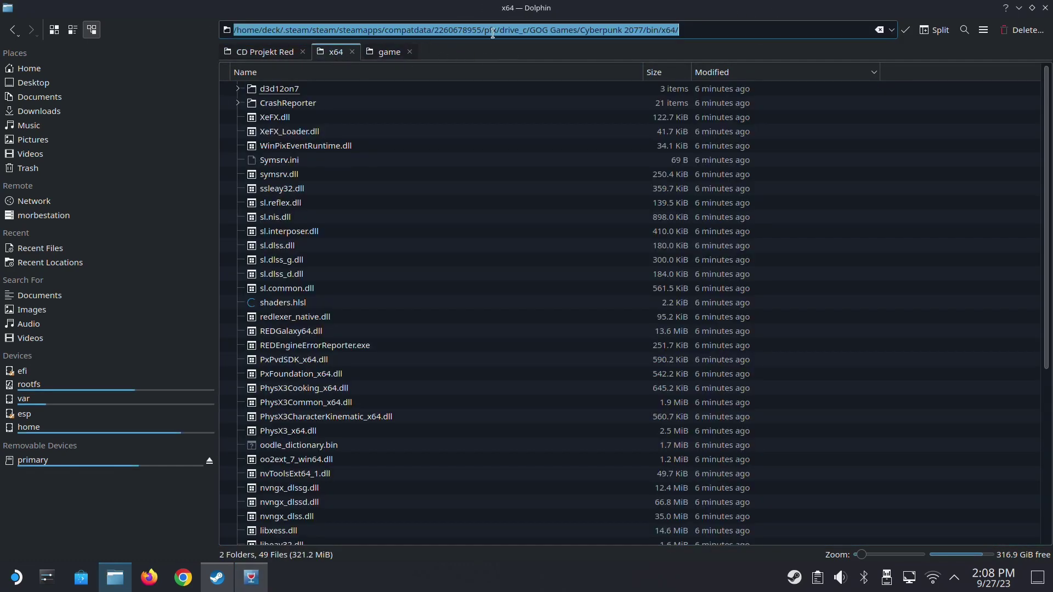
click(330, 92)
click(581, 32)
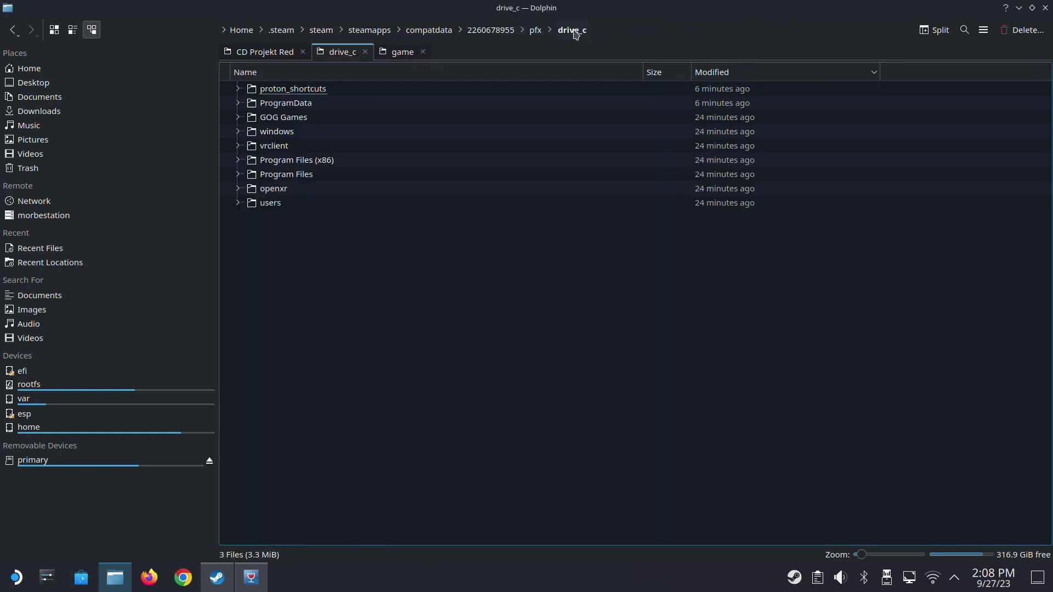
click(258, 217)
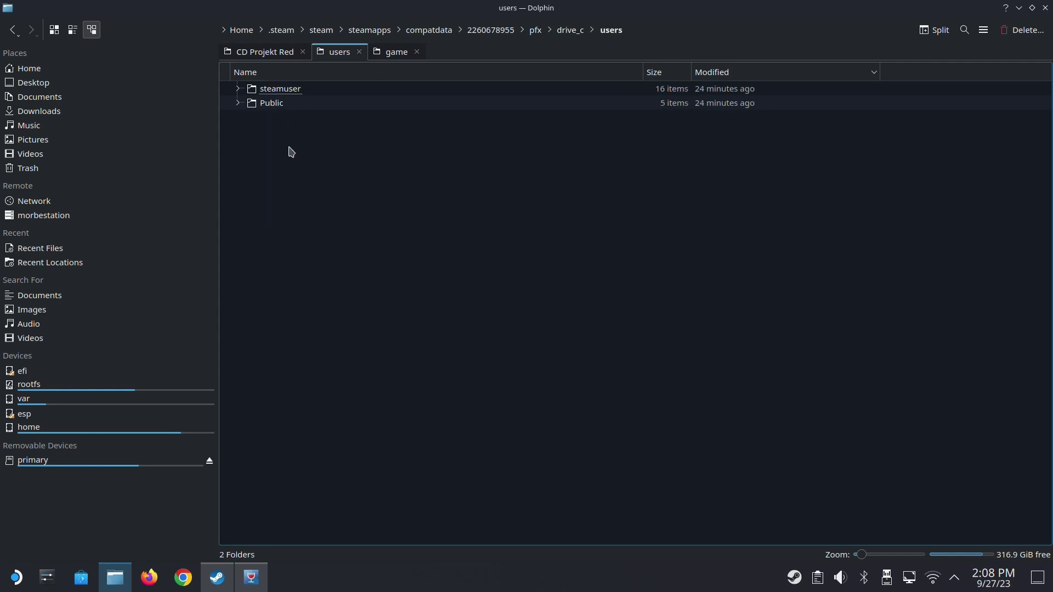
click(303, 89)
click(300, 106)
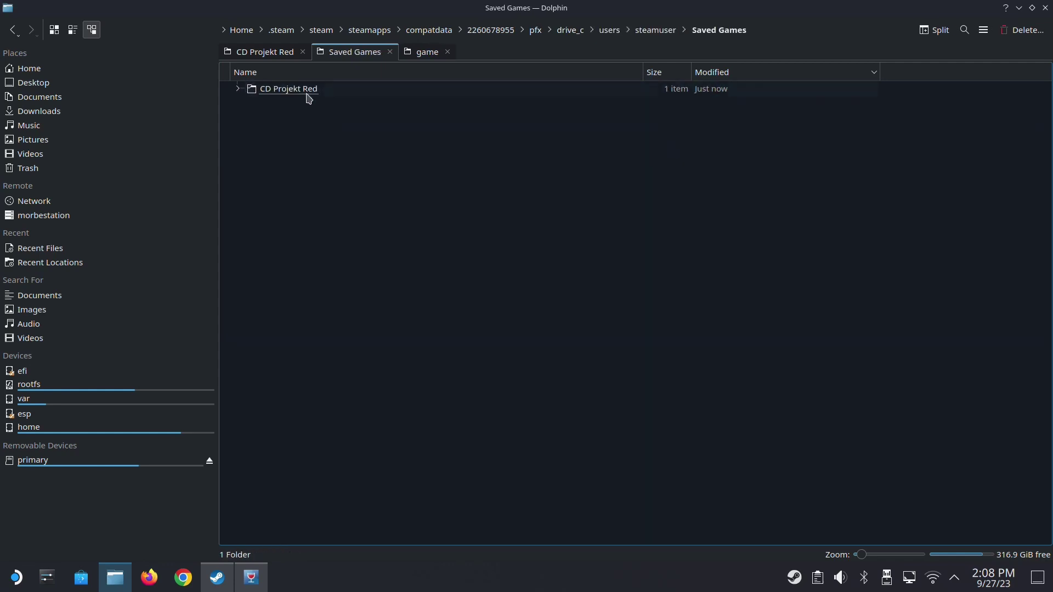
click(306, 93)
click(309, 95)
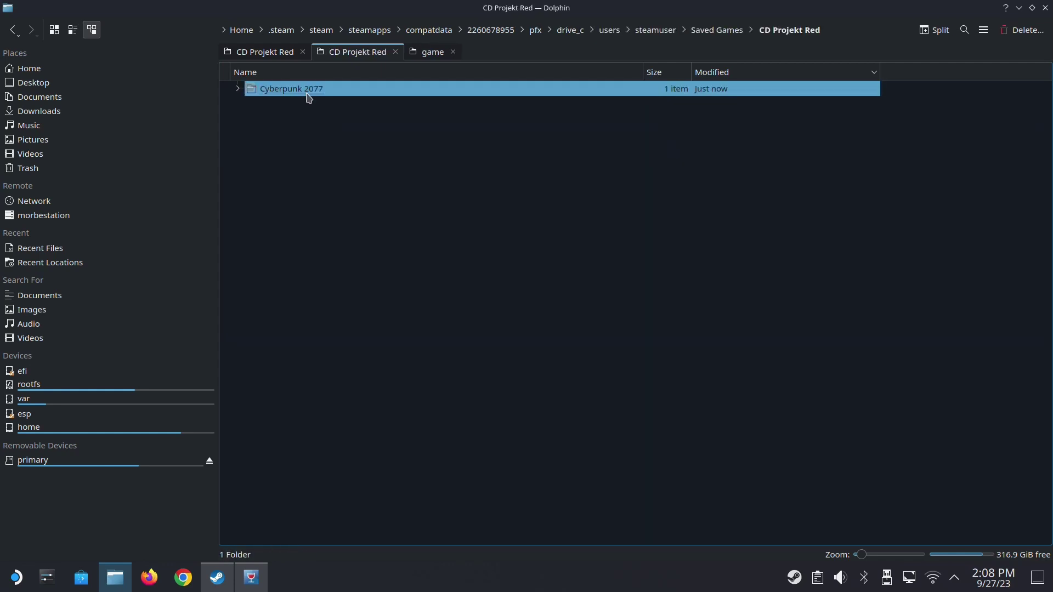
click(798, 32)
right_click(330, 101)
click(305, 103)
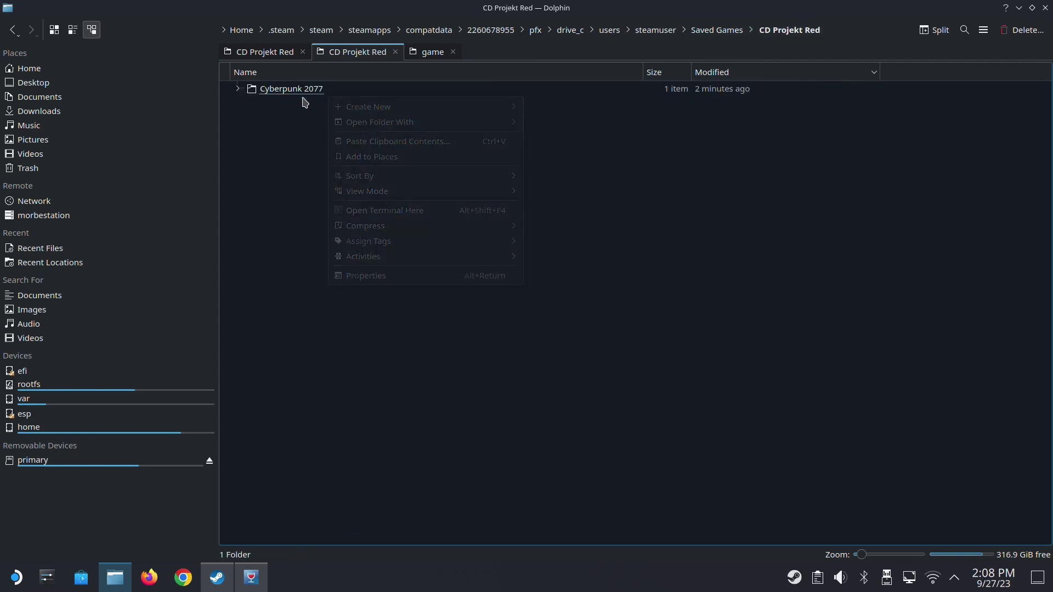
right_click(310, 91)
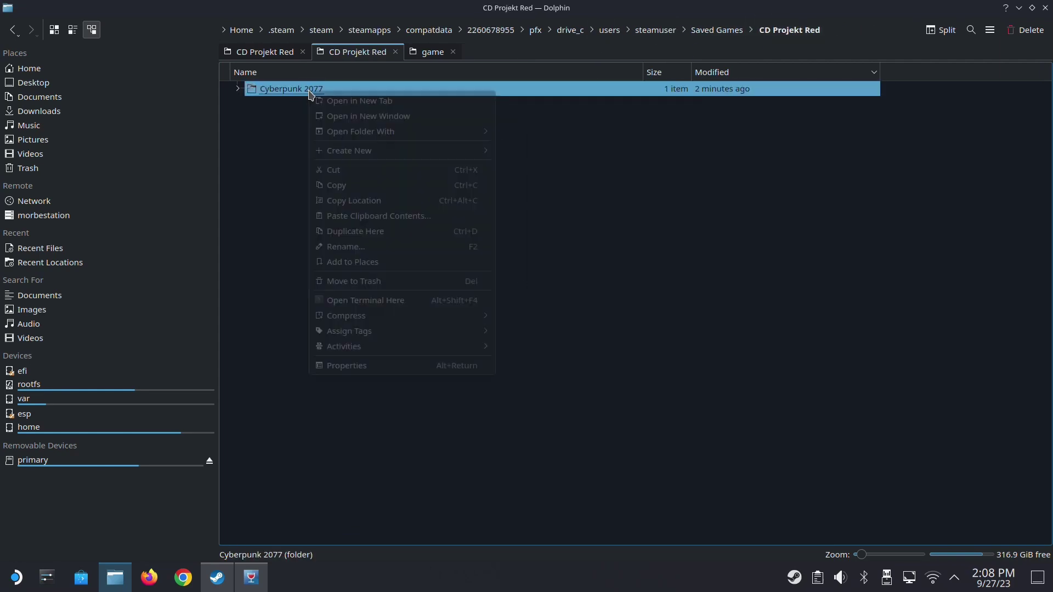
click(354, 280)
click(281, 53)
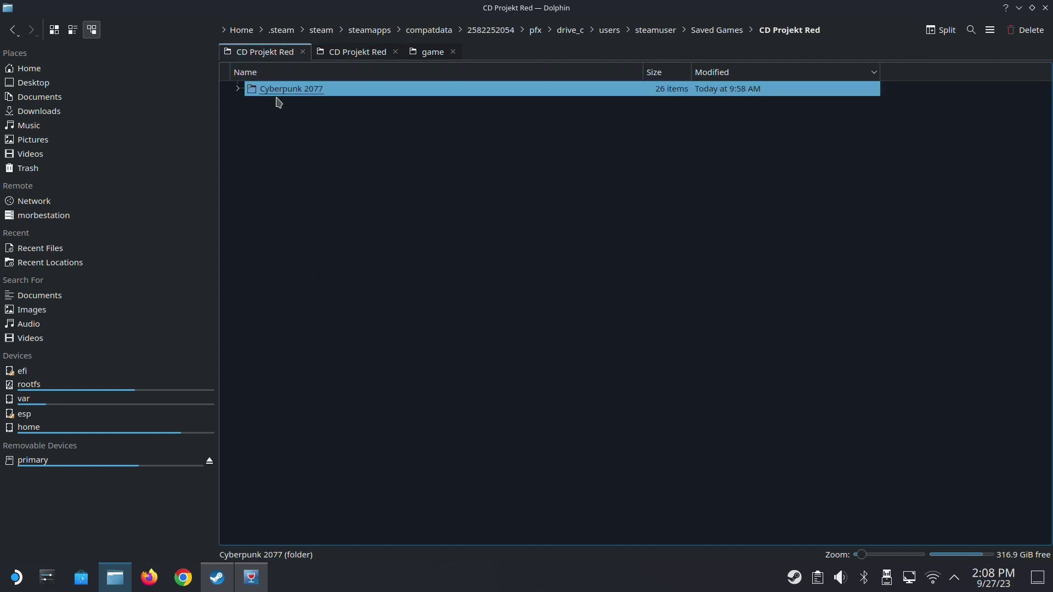
drag(284, 96, 351, 72)
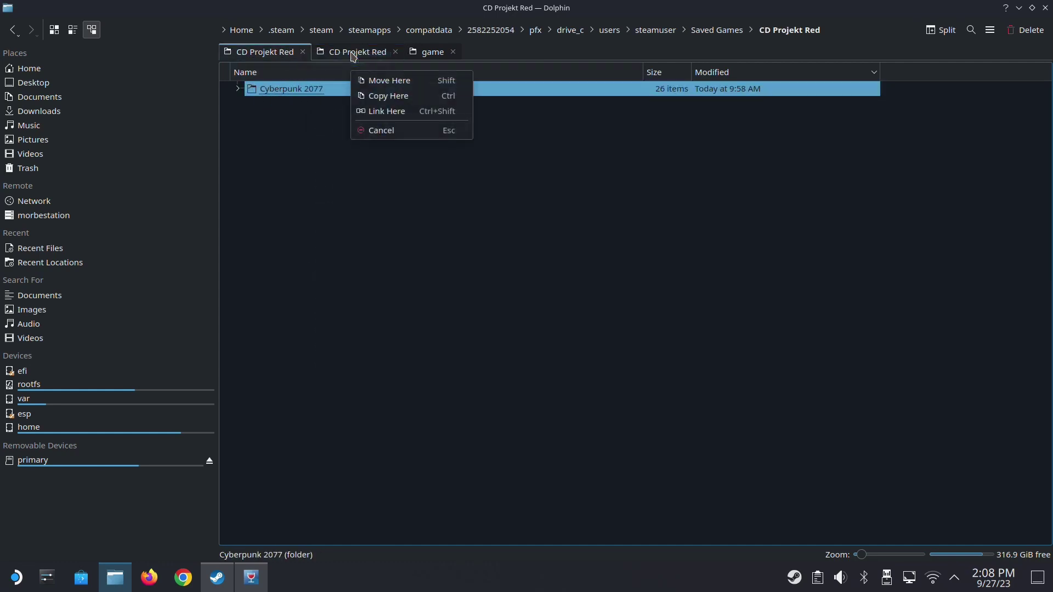
click(386, 111)
click(351, 53)
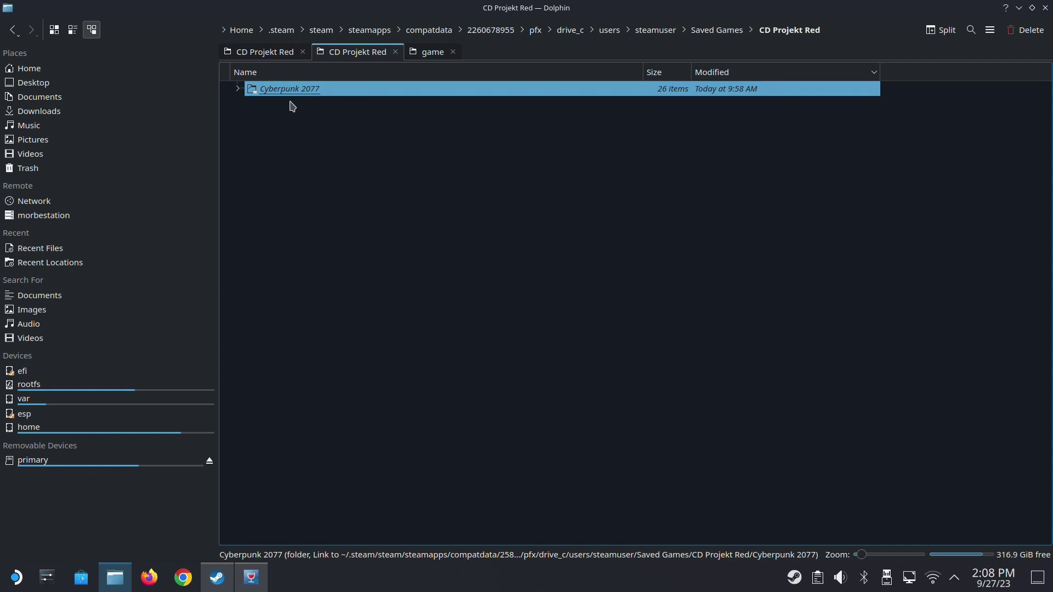
click(263, 54)
click(323, 51)
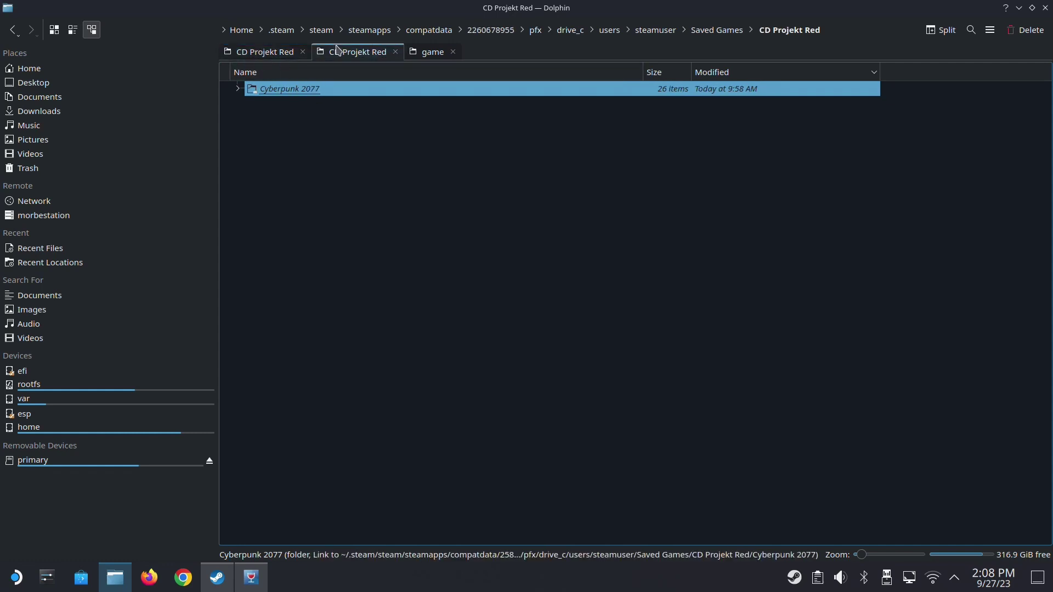
click(281, 59)
click(341, 59)
click(281, 59)
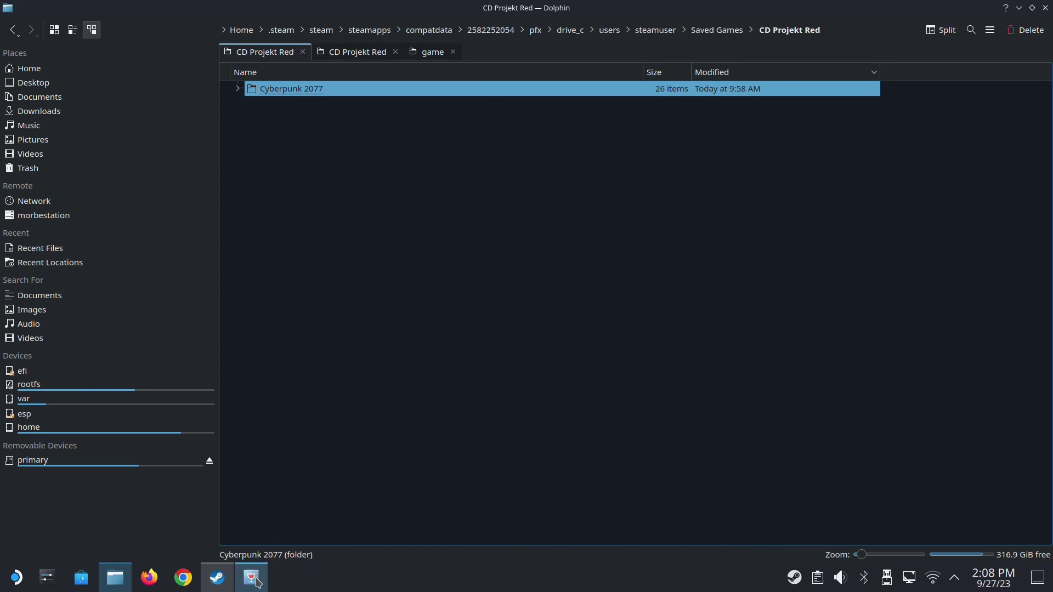
Switch to Chrome and search Google for "cyber engine tweaks steam deck"
click(217, 577)
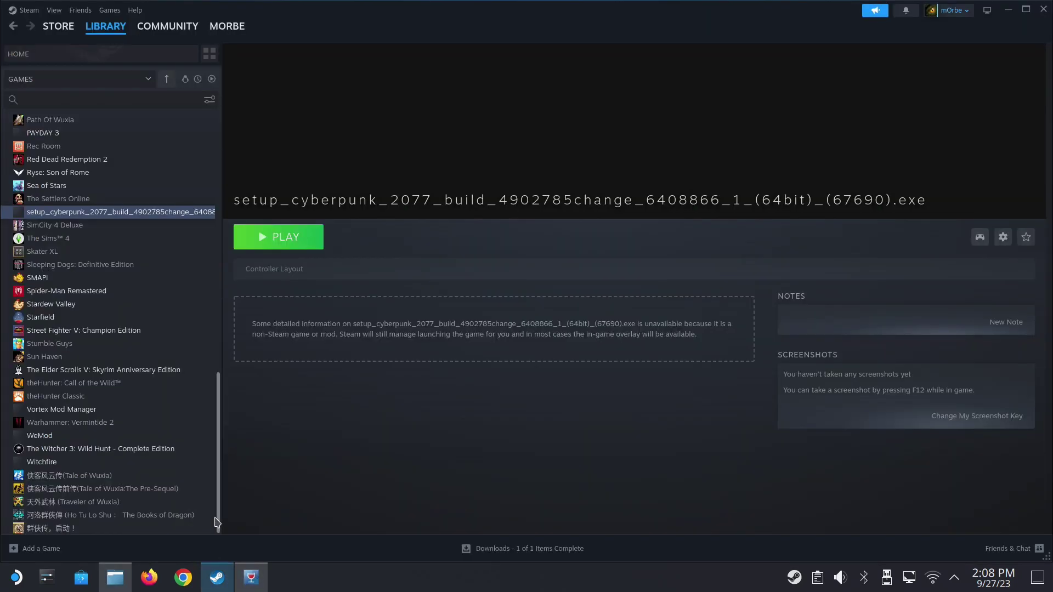
click(211, 580)
click(196, 583)
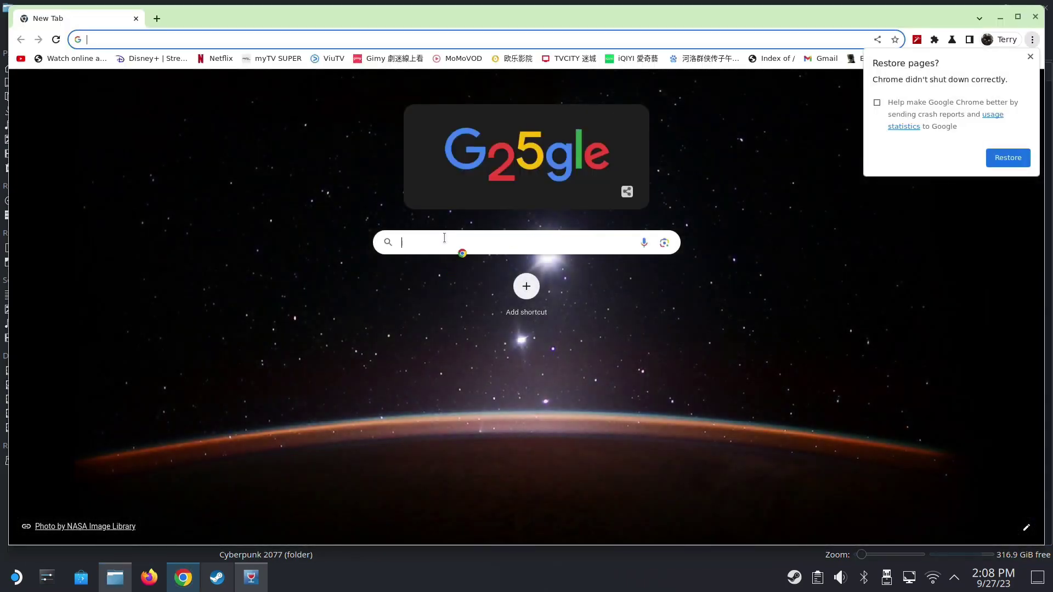
click(445, 239)
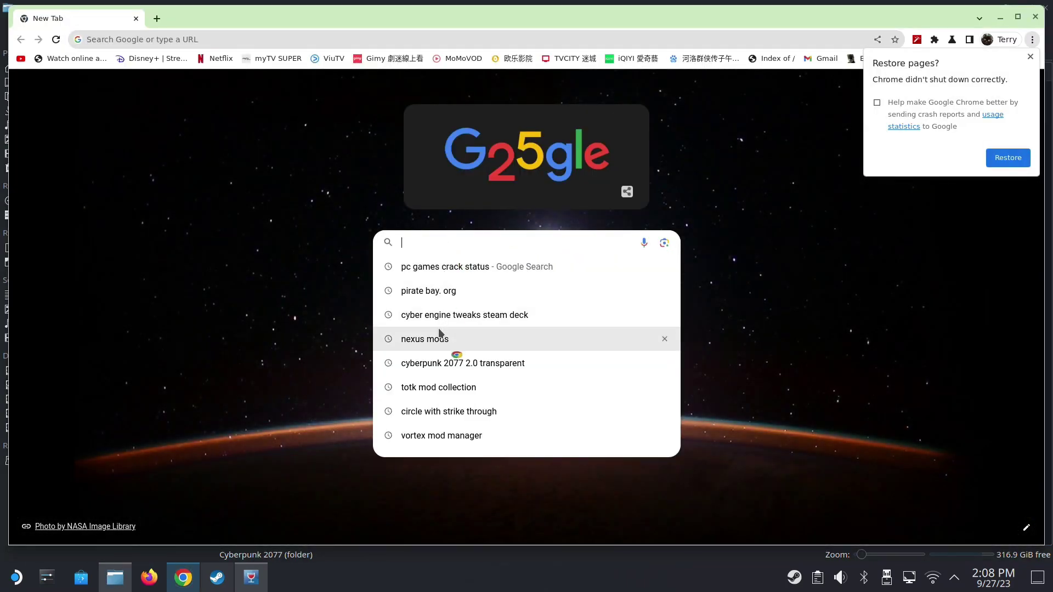
click(453, 315)
scroll(306, 264, down, 10)
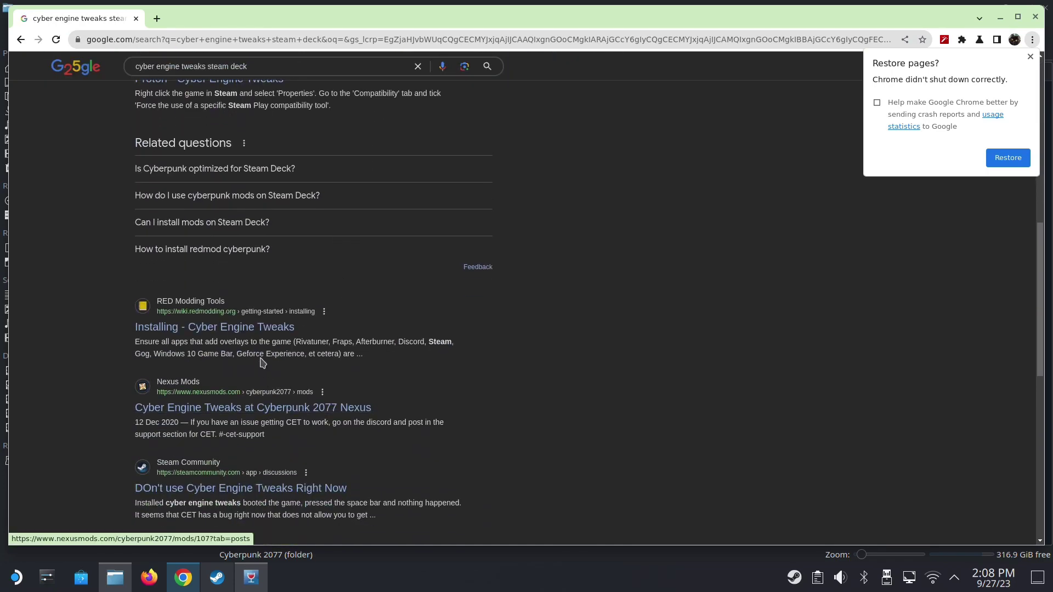
Open the Cyber Engine Tweaks page on Nexus Mods and locate the manual download of the Phantom Liberty 2.0 RC main file
click(268, 408)
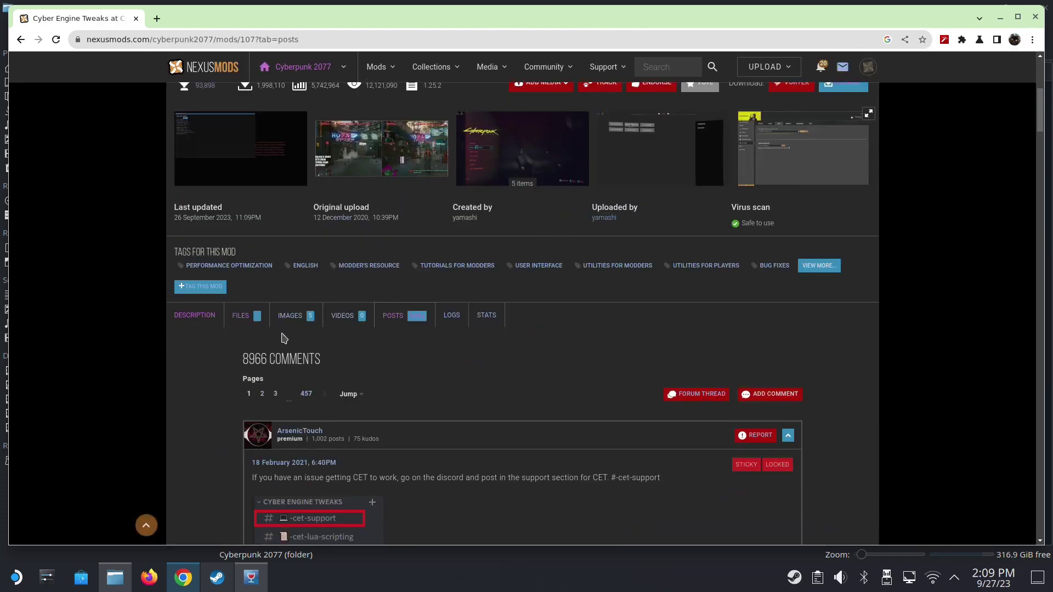
click(241, 326)
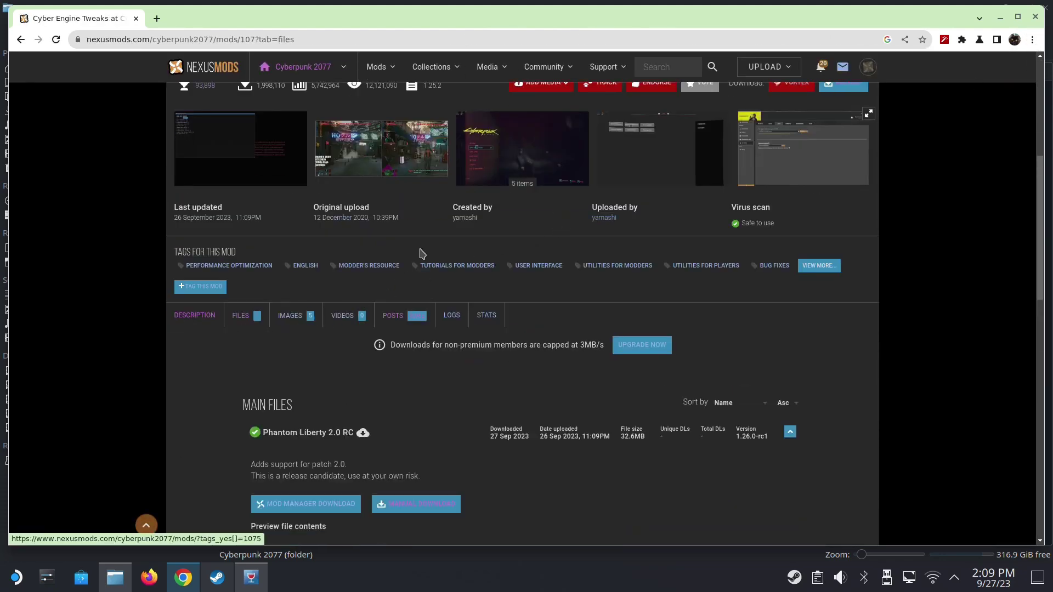
scroll(478, 231, down, 5)
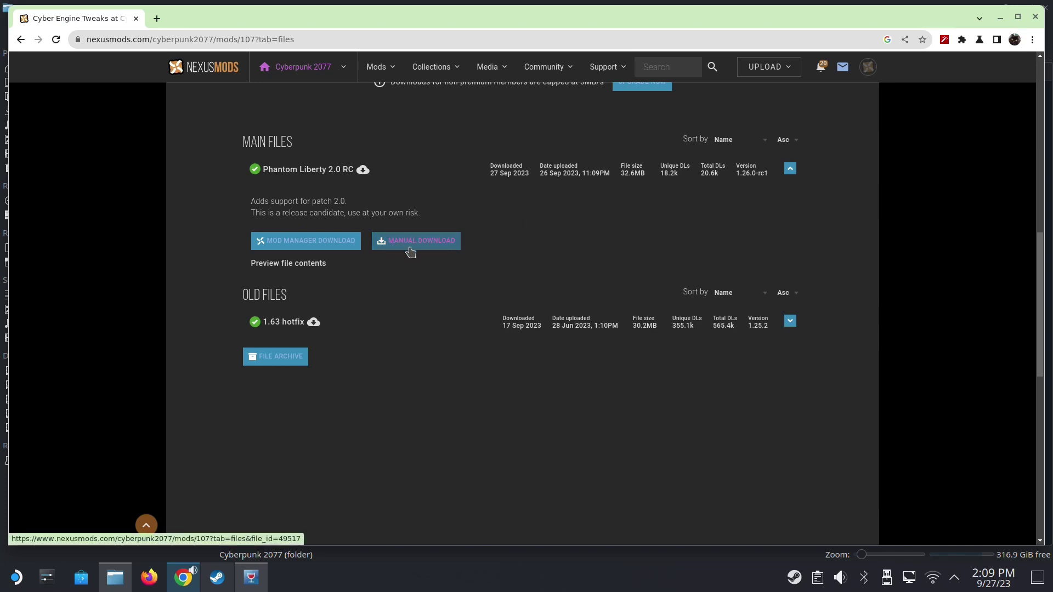
Switch to Dolphin and open Phantom Liberty 2.0 RC-107-1-26-0-rc1-1695766156.zip from the Downloads folder
click(115, 577)
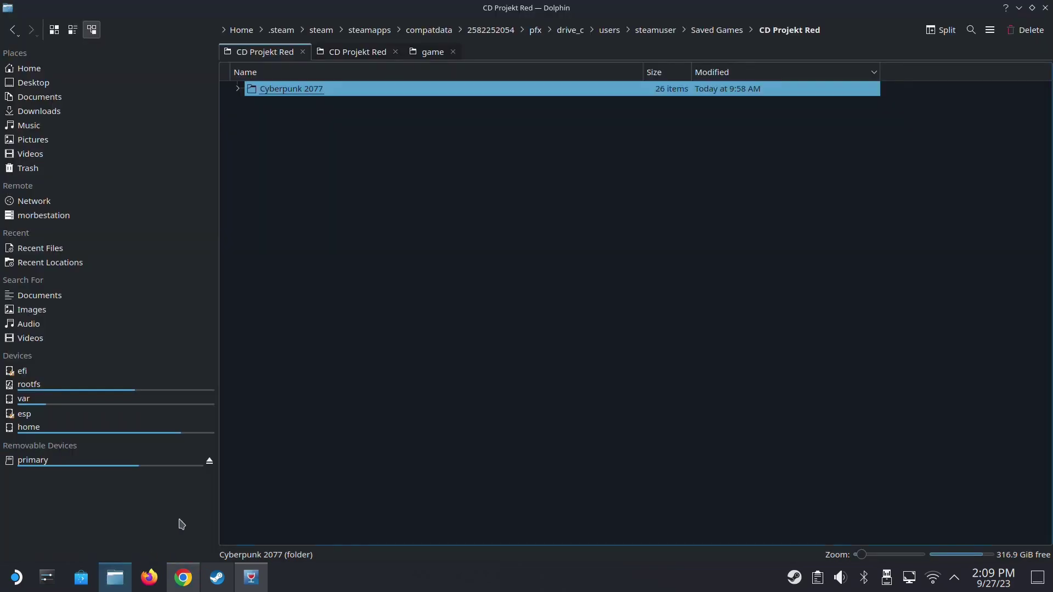
click(430, 52)
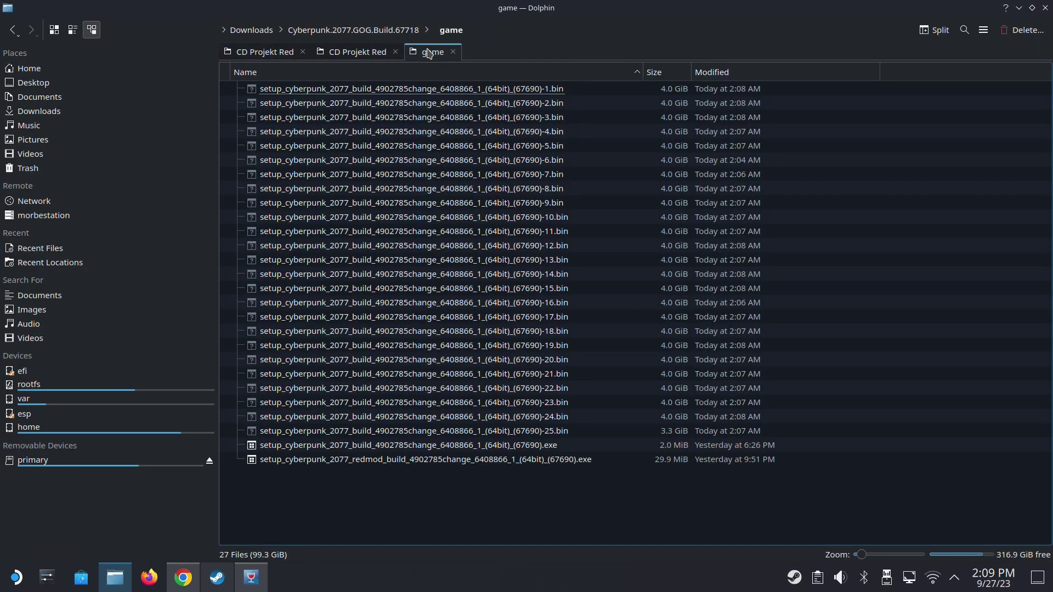
click(268, 30)
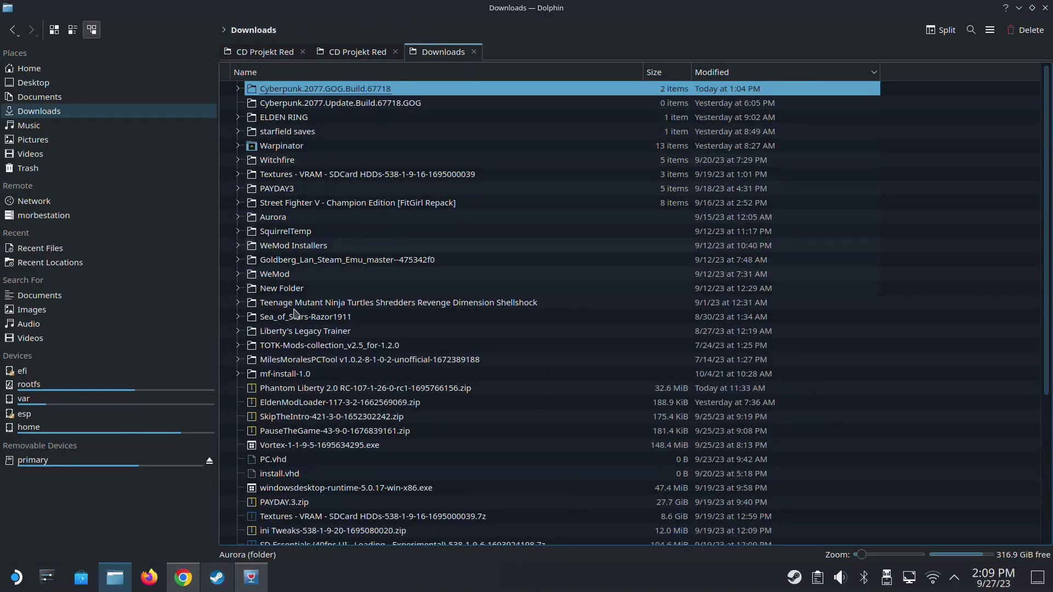
click(383, 385)
double_click(437, 390)
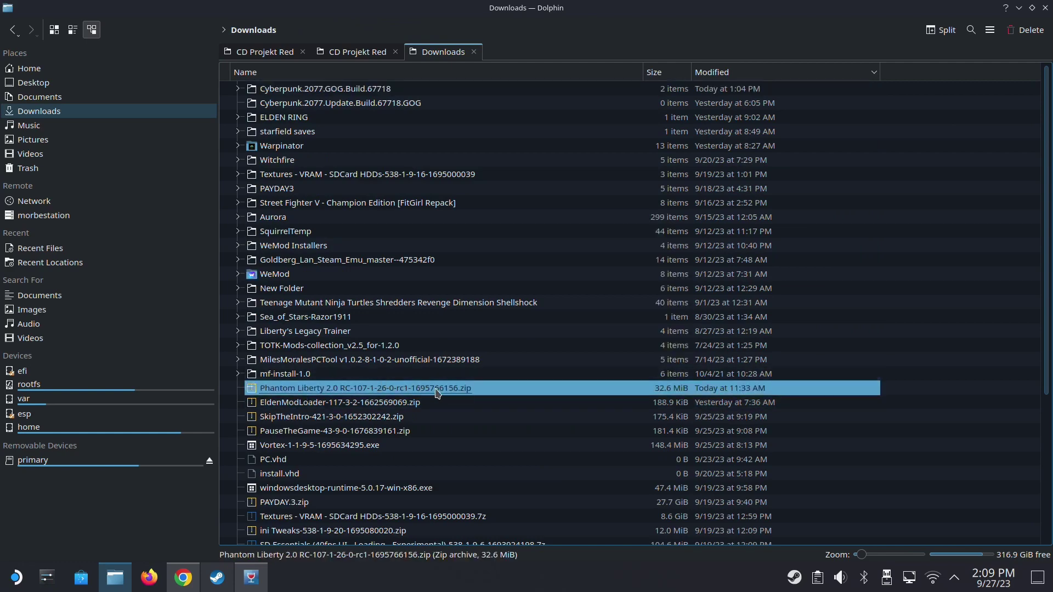
click(364, 52)
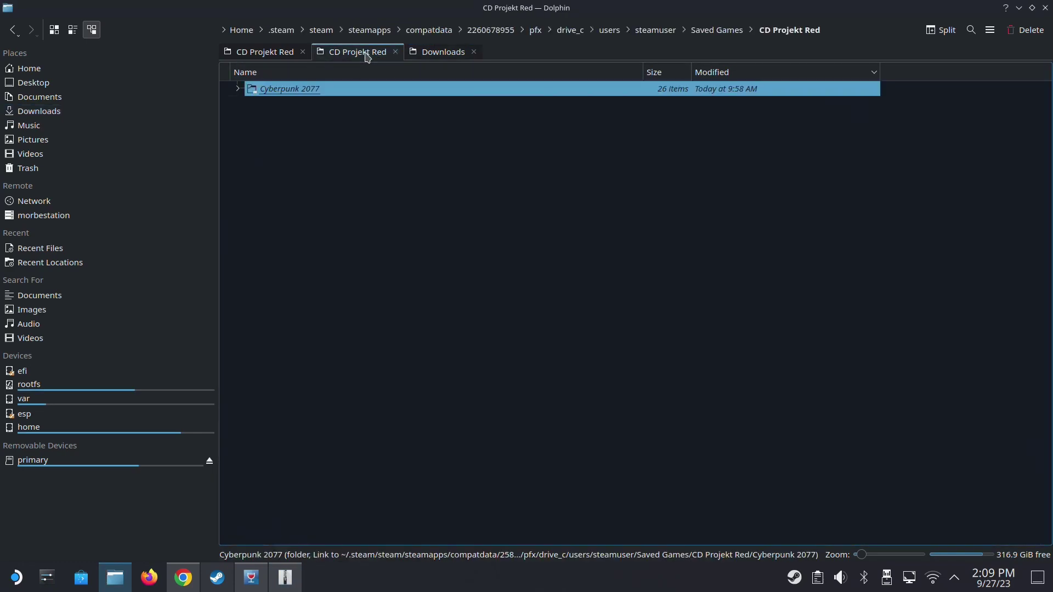
click(564, 30)
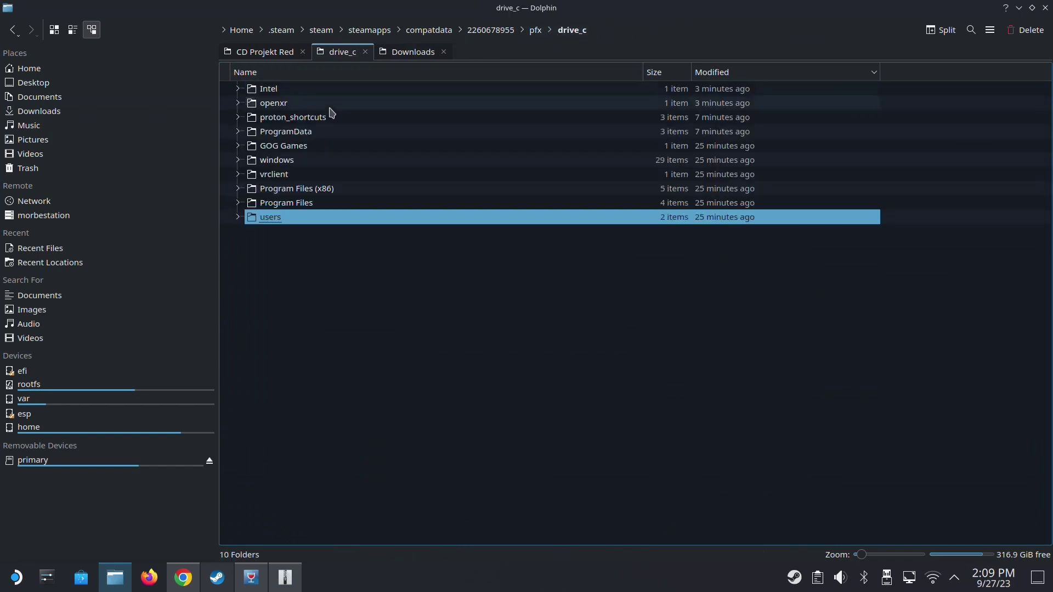
double_click(265, 147)
double_click(278, 92)
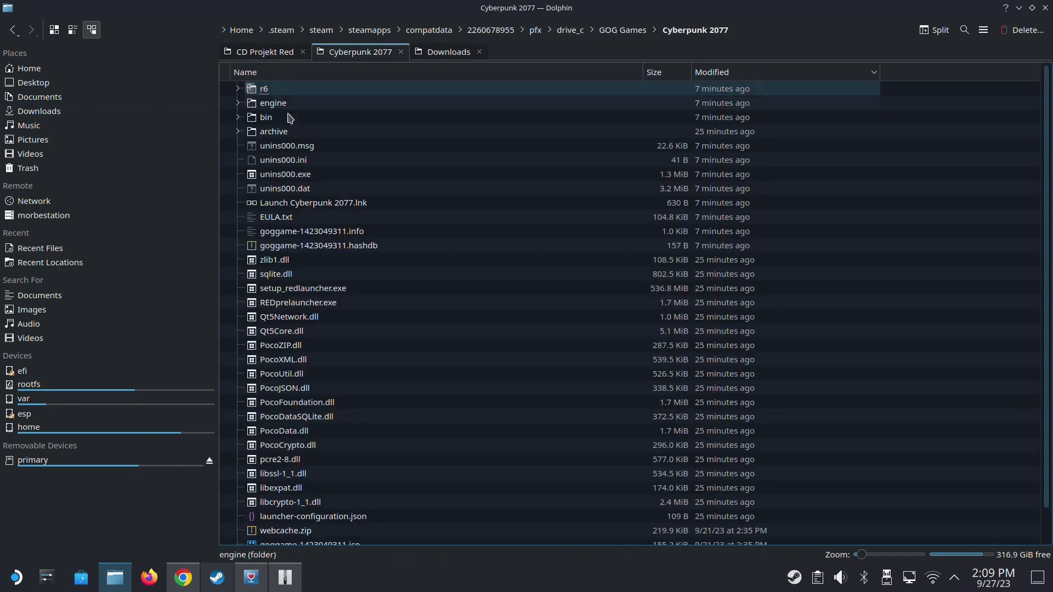
click(284, 577)
drag(293, 178, 286, 500)
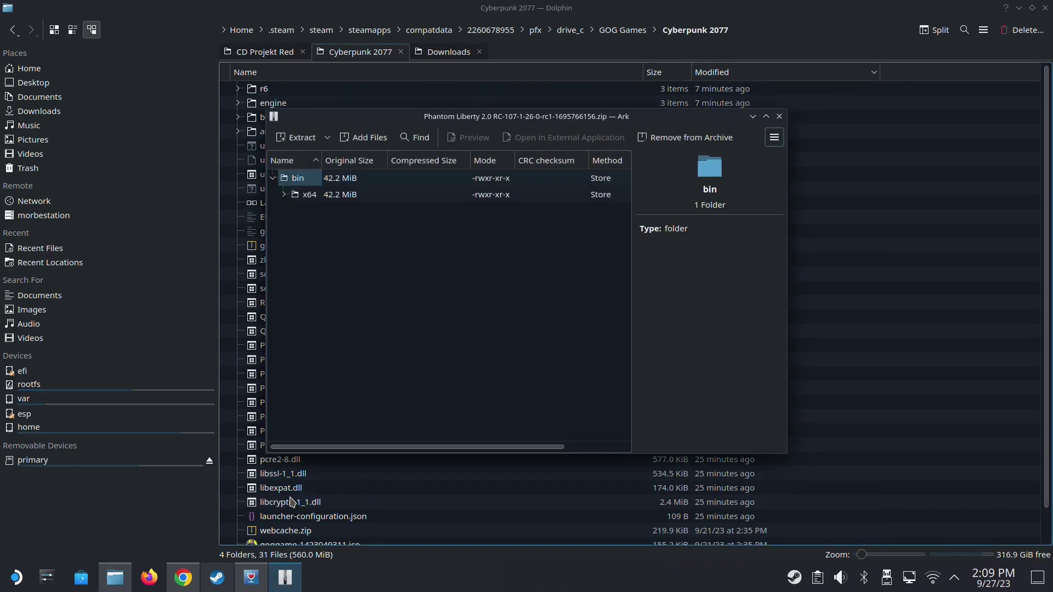
click(779, 118)
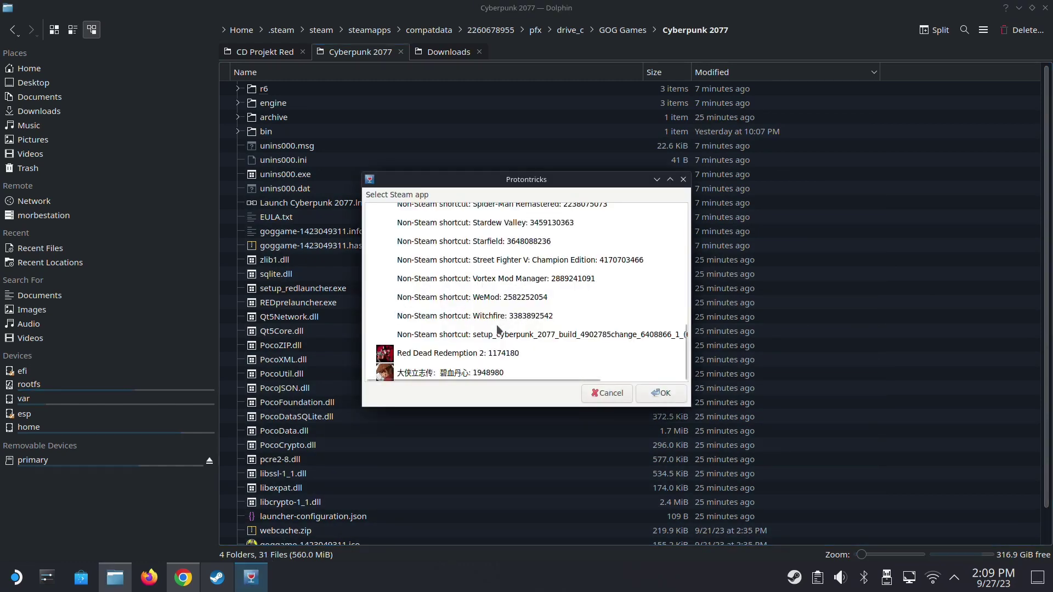
Choose the setup_cyberpunk_2077 non-Steam shortcut in Protontricks, minimize the open windows and select the default wineprefix
double_click(490, 335)
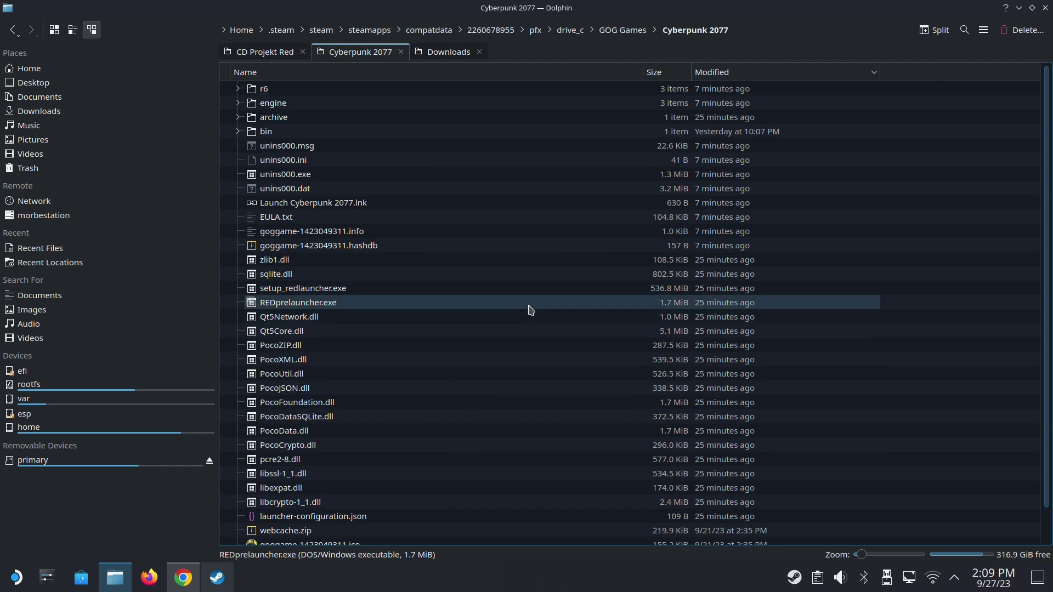
click(1018, 8)
click(1000, 18)
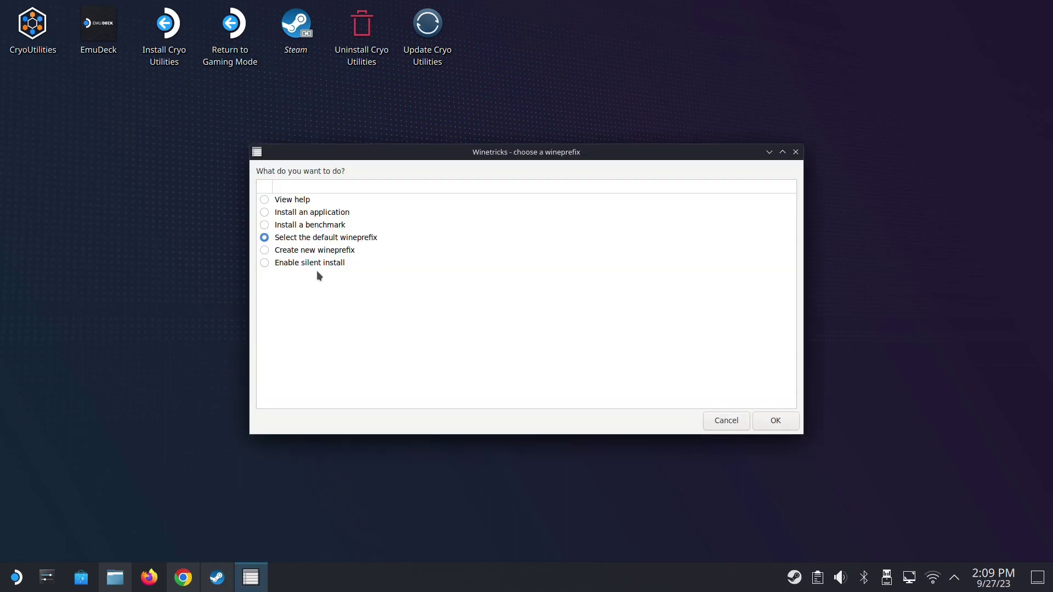
click(776, 425)
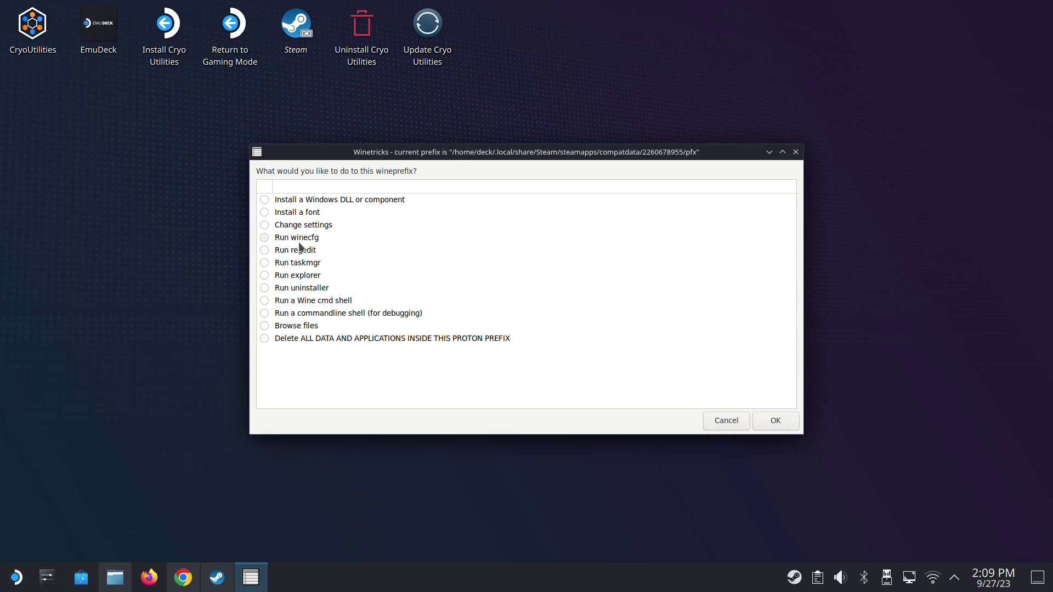
Run winecfg for the prefix, add a DLL override for the version library, and apply it
click(265, 238)
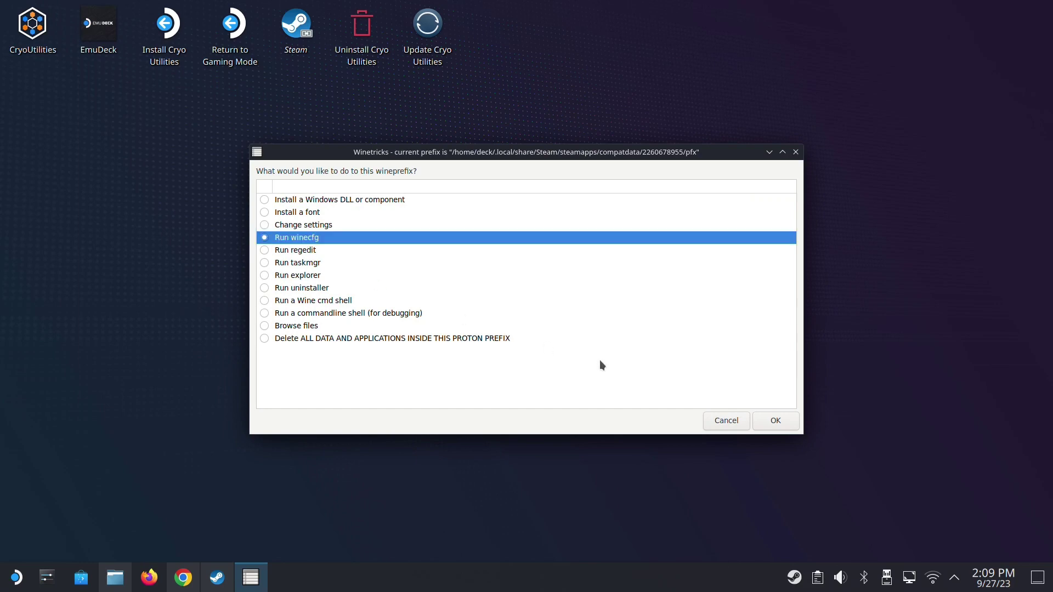
click(774, 421)
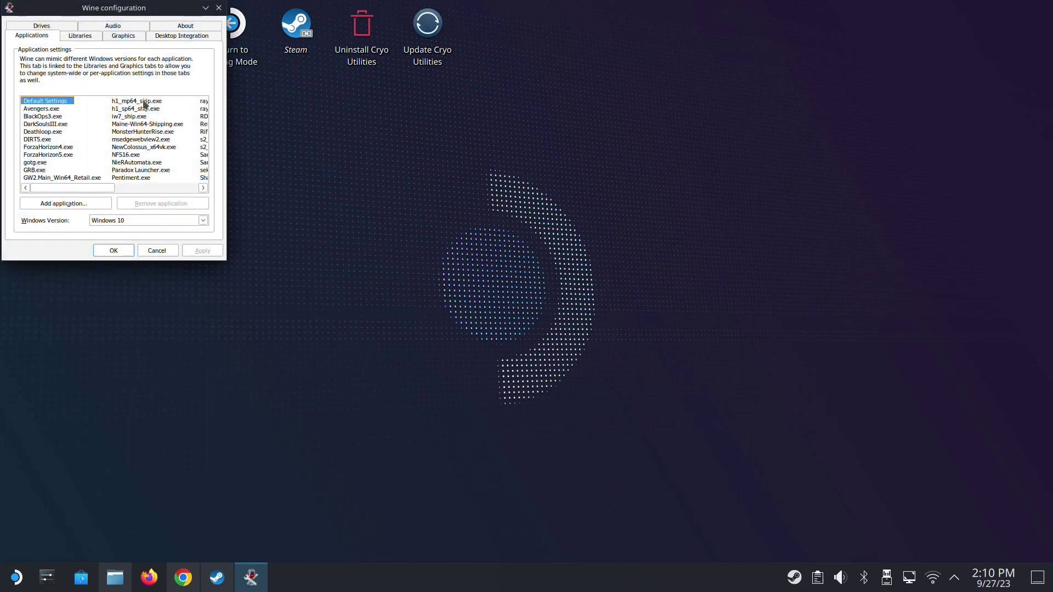
click(82, 36)
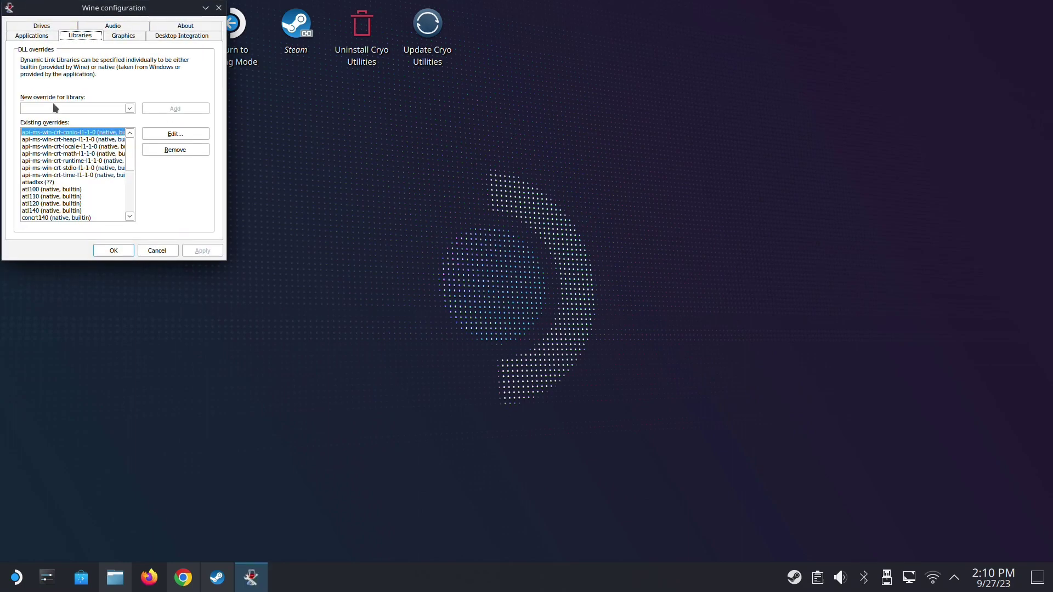
click(46, 110)
text(version)
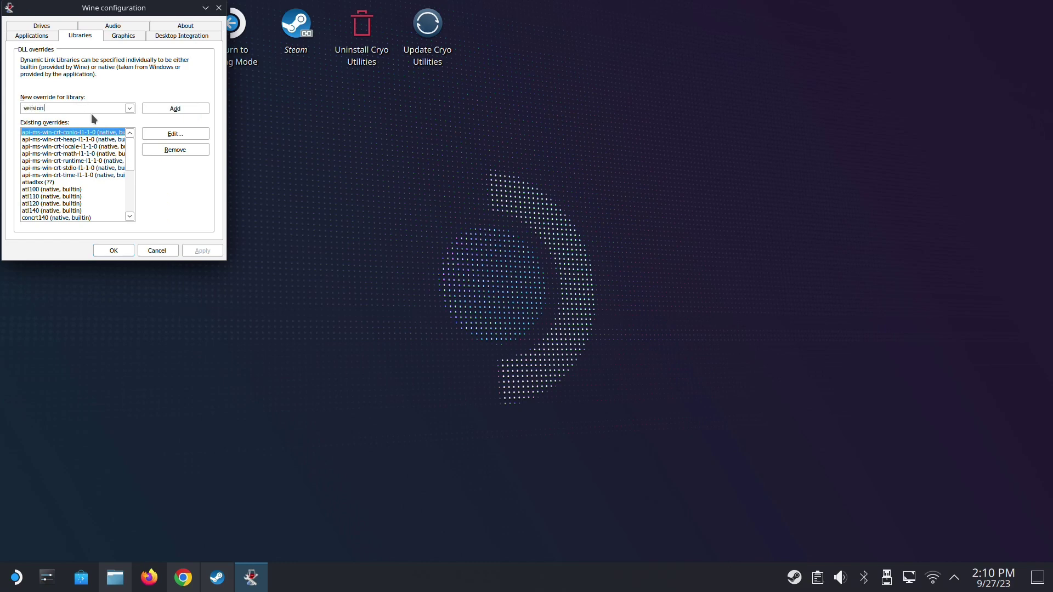
click(175, 108)
click(203, 251)
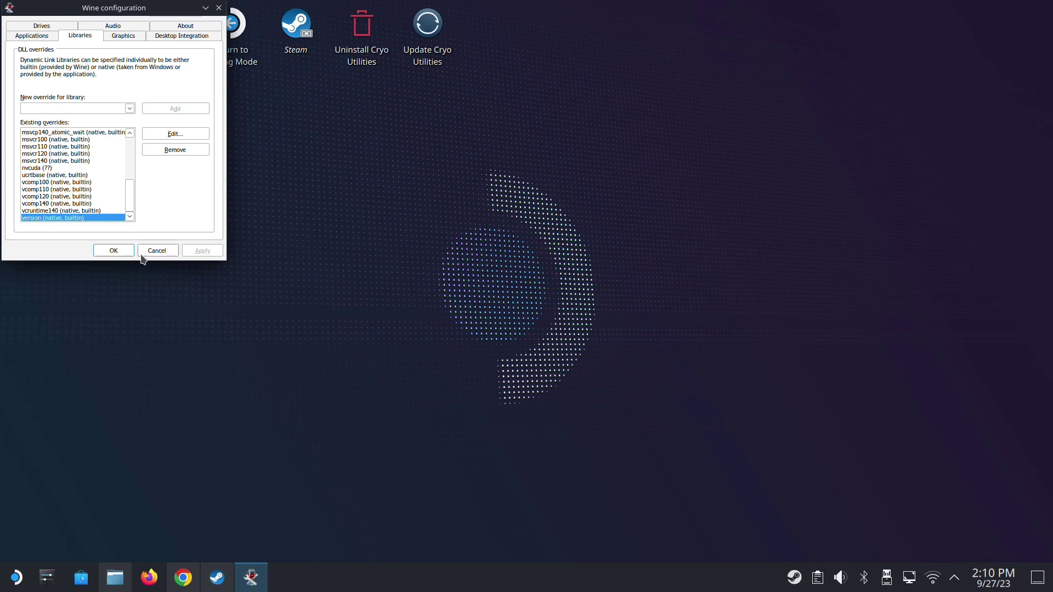
click(113, 250)
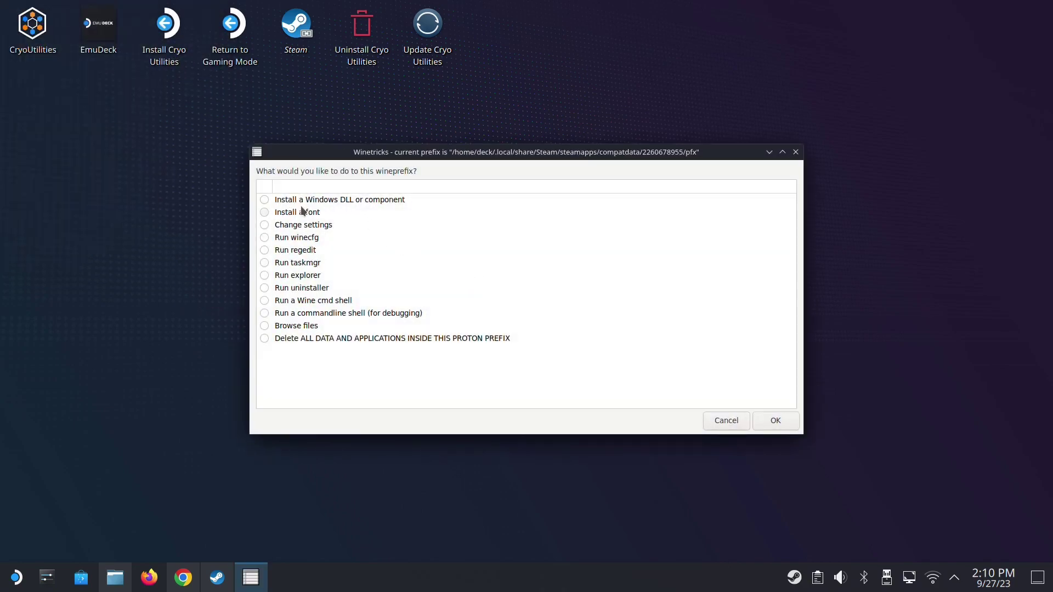
Start installing the Windows components d3dcompiler_47 and vcrun2022 into the prefix
click(278, 202)
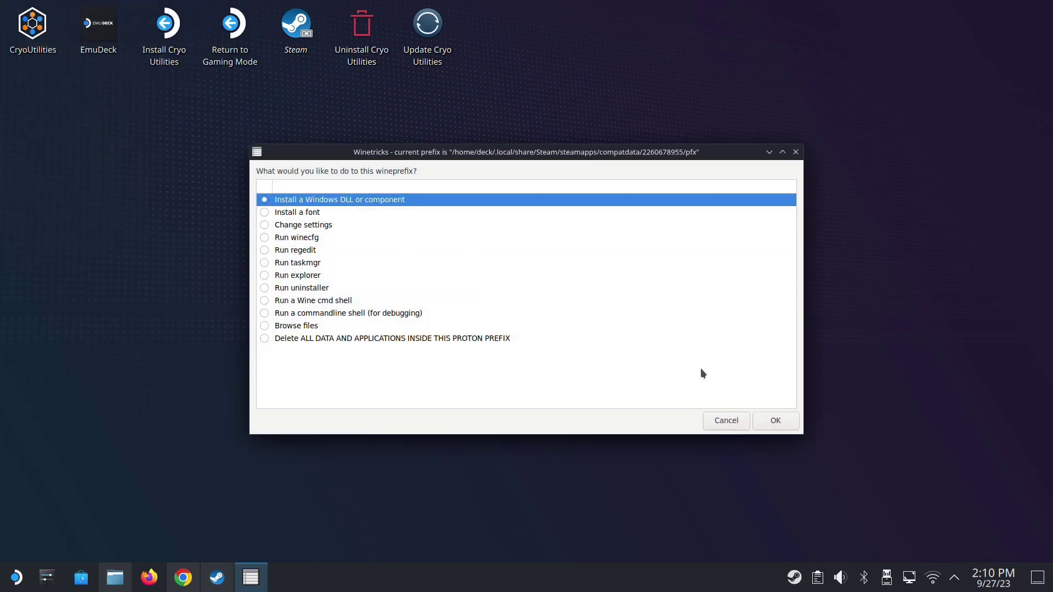
click(774, 419)
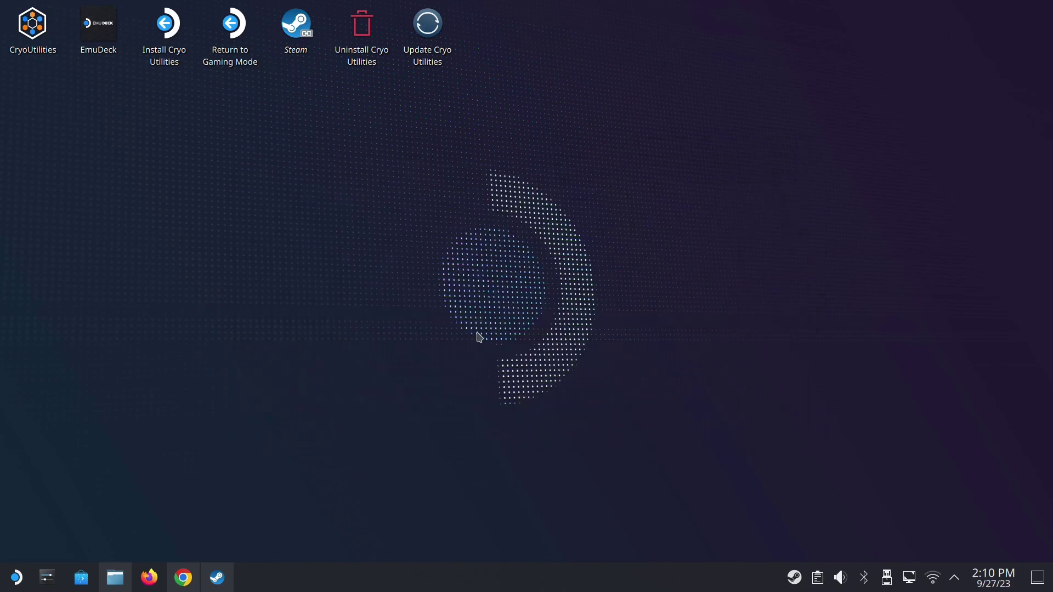
scroll(477, 336, down, 5)
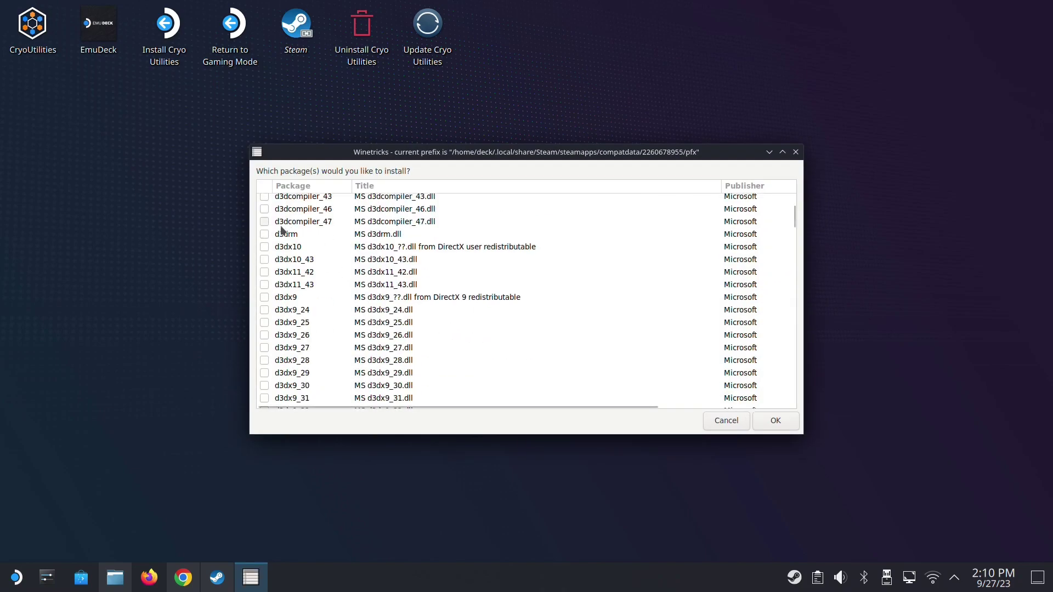
click(266, 222)
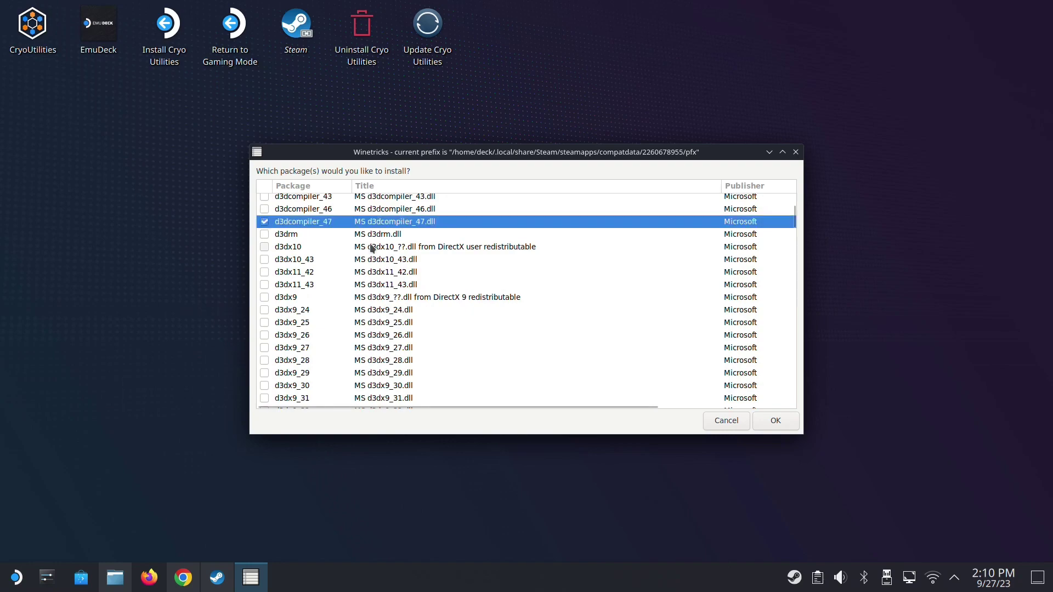
scroll(384, 302, down, 20)
scroll(404, 303, down, 20)
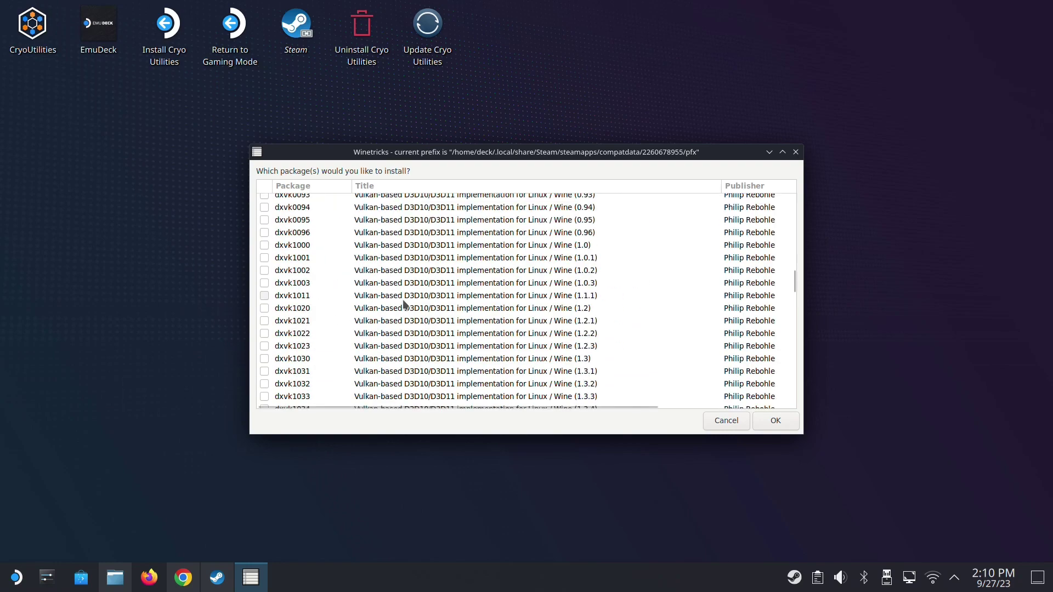
scroll(375, 329, down, 20)
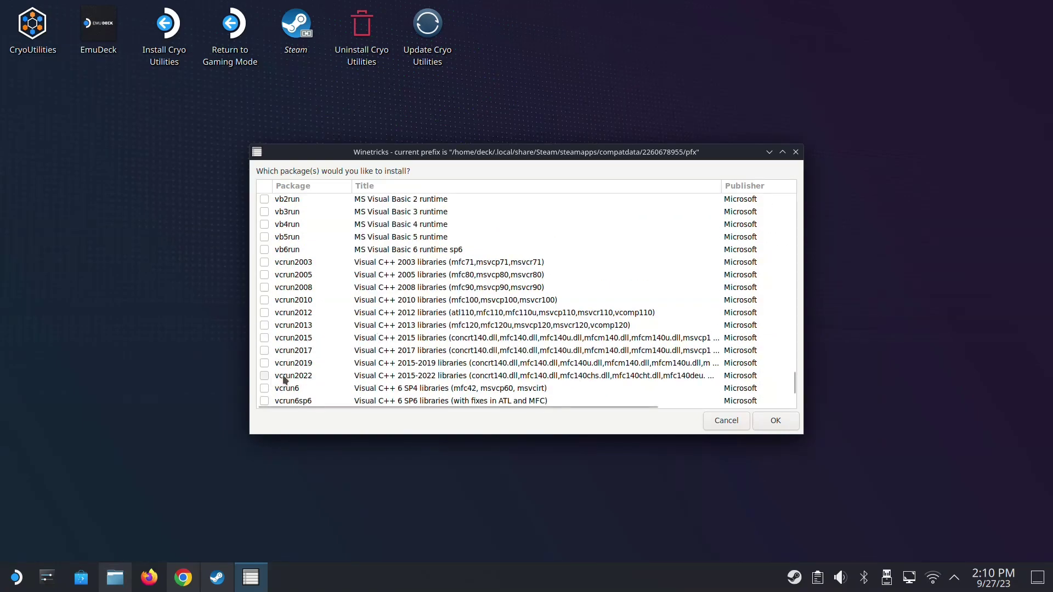
click(264, 378)
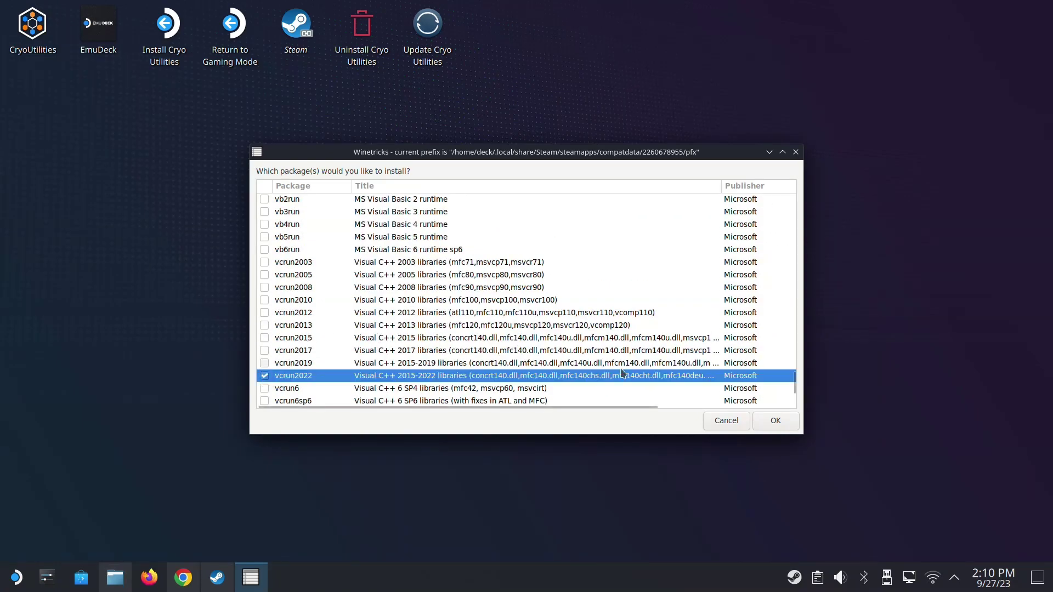
click(775, 420)
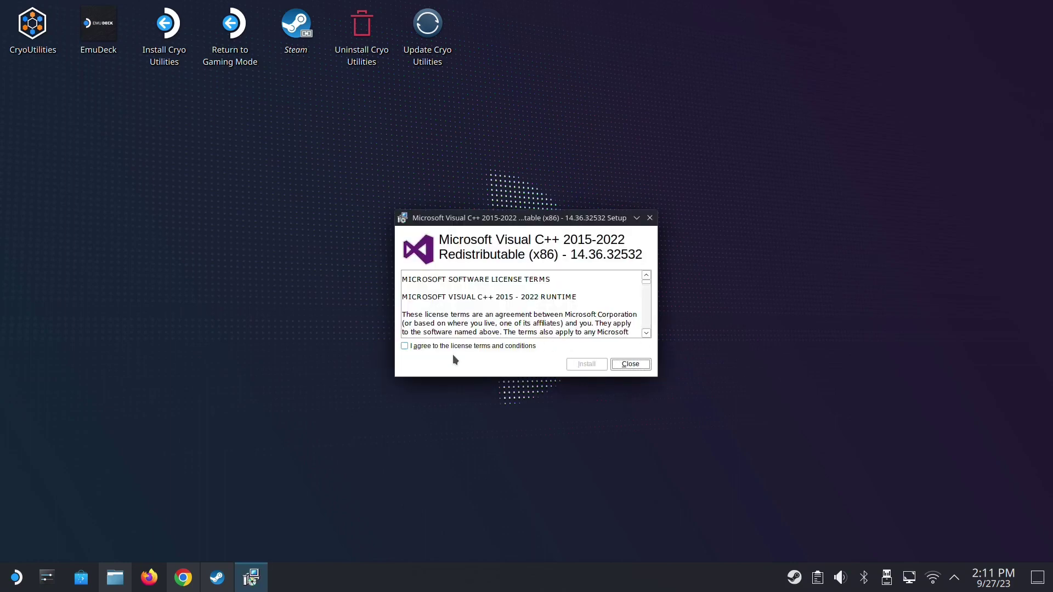
Accept the license and install the Microsoft Visual C++ 2015-2022 Redistributable (x86), closing its setup when done
click(436, 347)
click(585, 363)
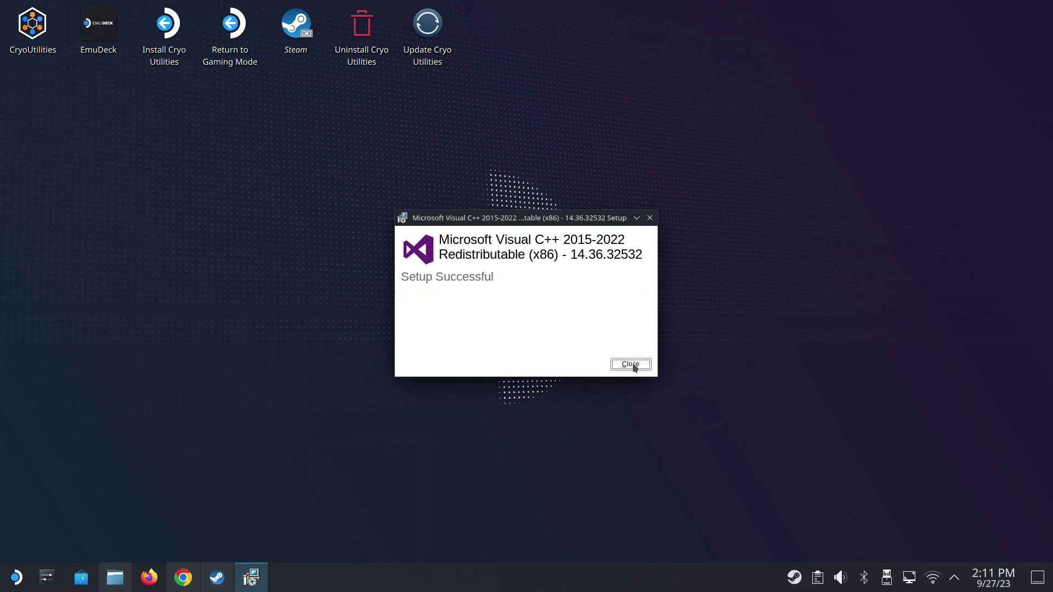
click(630, 364)
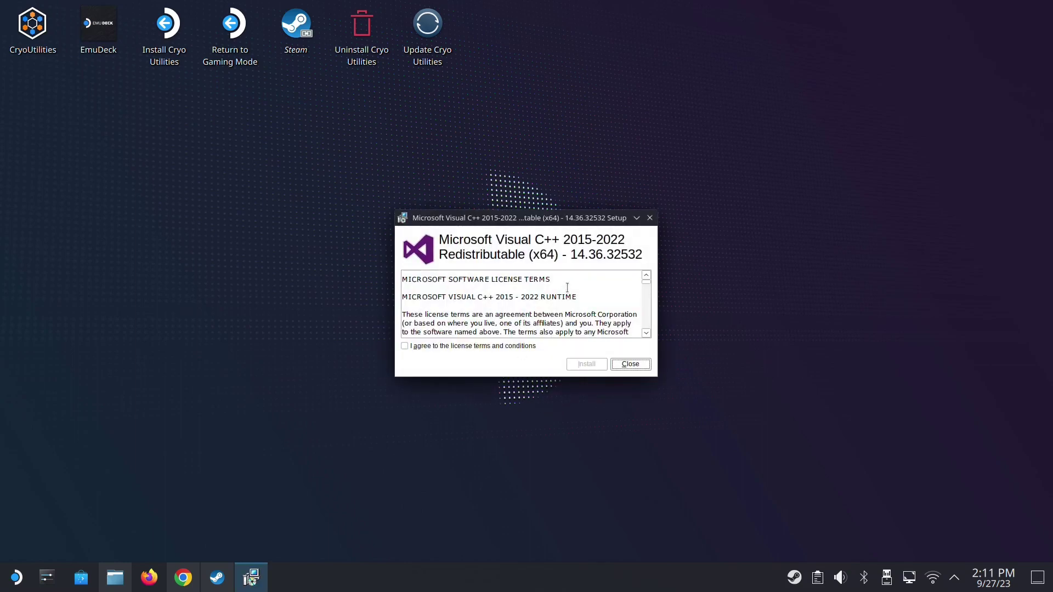
Accept the license, install the Microsoft Visual C++ 2015-2022 Redistributable (x64), and exit Winetricks when its setup is closed
click(446, 346)
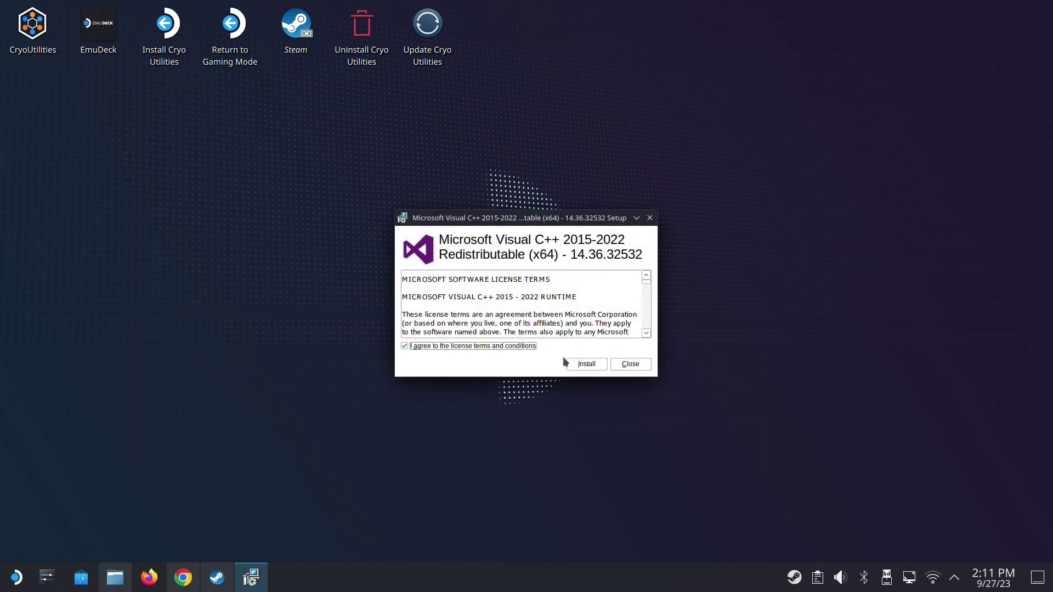
click(585, 365)
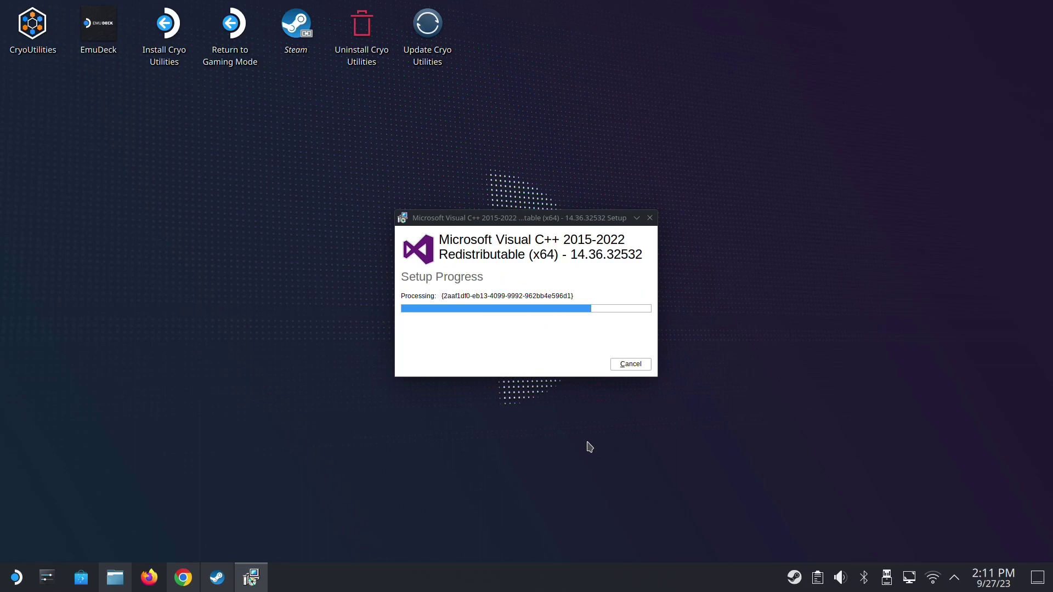
click(628, 366)
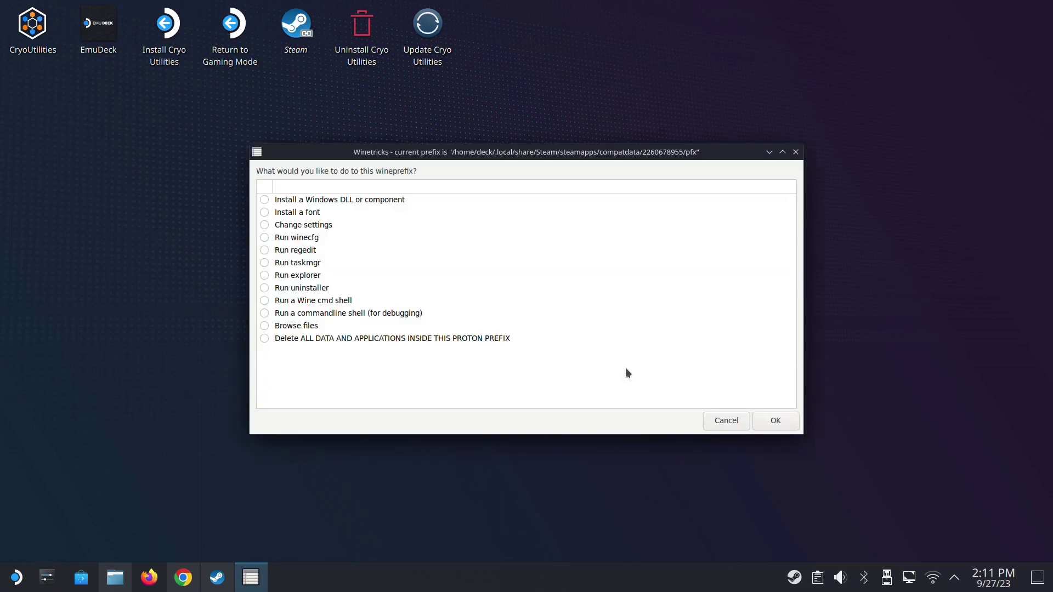
click(722, 423)
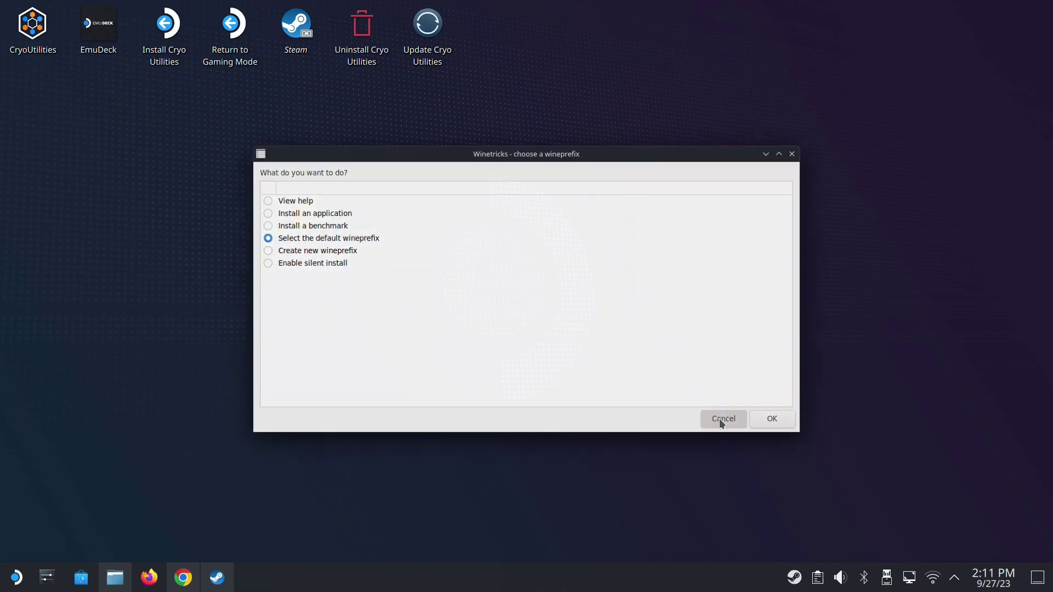
click(722, 422)
Launch the setup_cyberpunk_2077 shortcut from Steam and bind the Cyber Engine Tweaks overlay toggle to the grave key
click(217, 577)
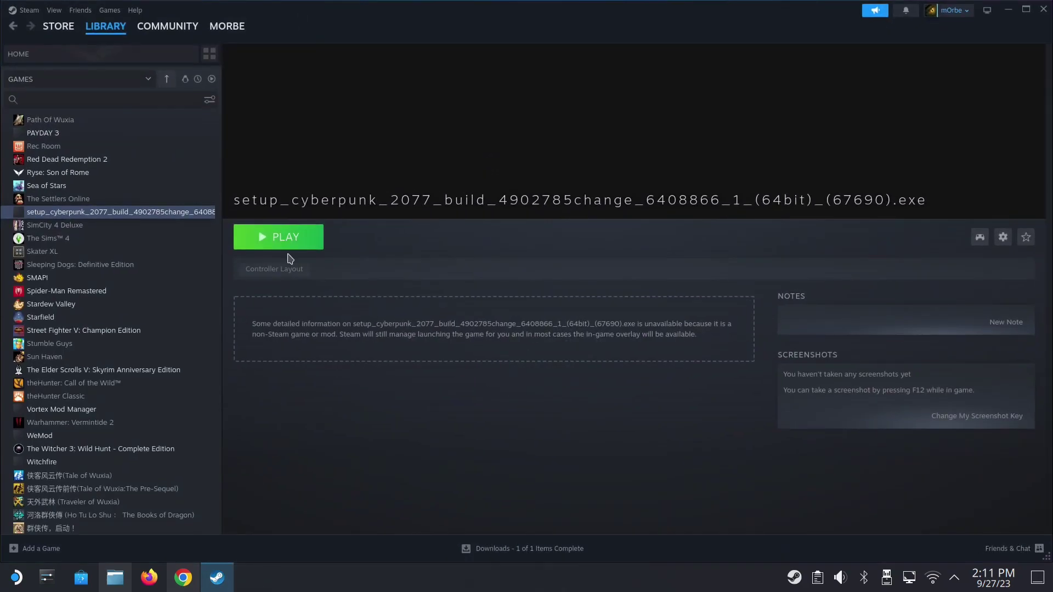
click(299, 237)
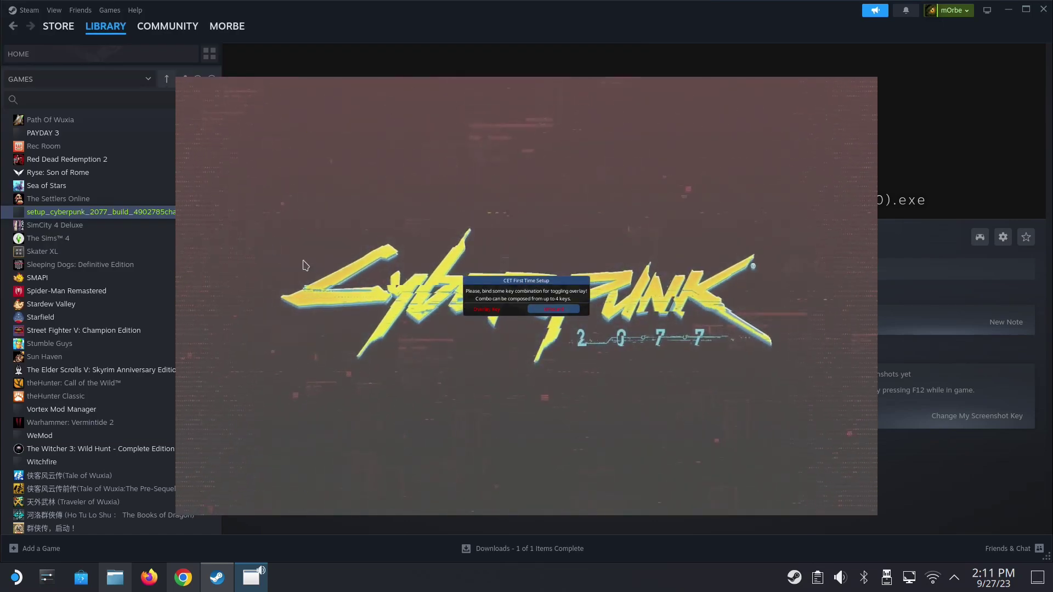
click(554, 309)
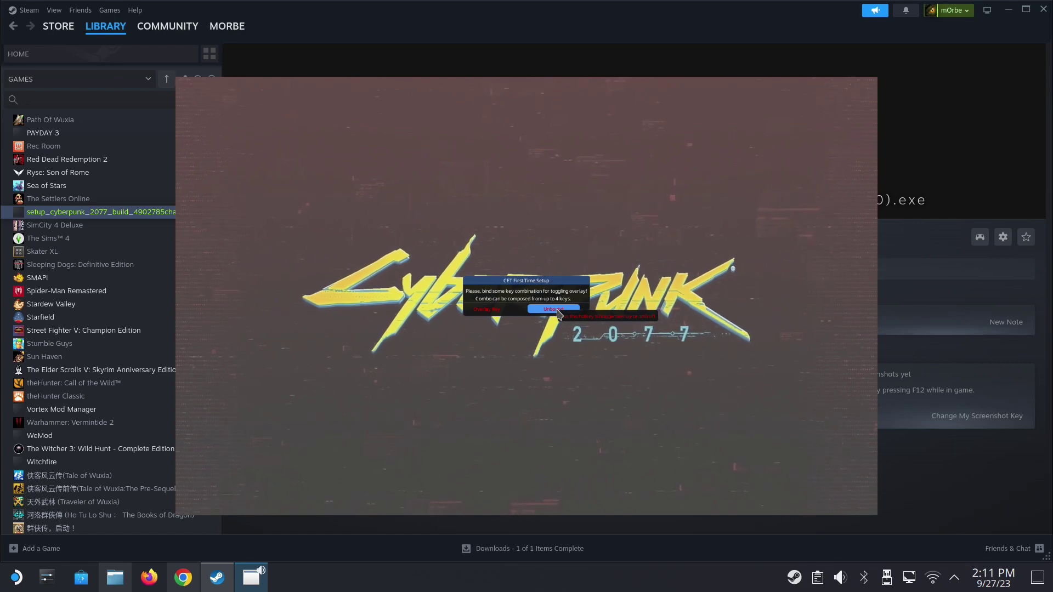
key(grave)
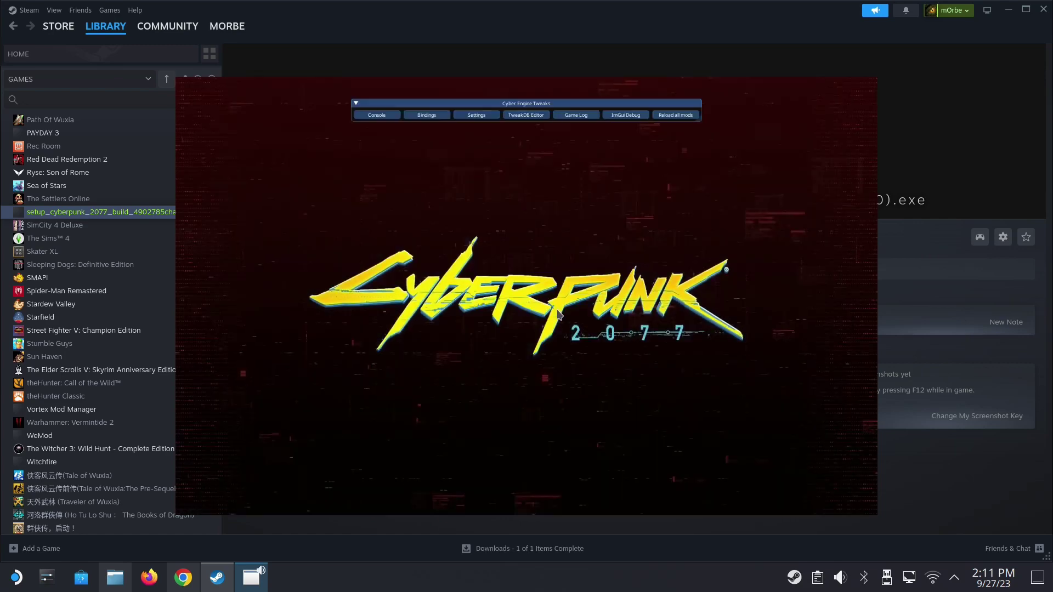
Toggle the Cyber Engine Tweaks overlay on and off several times during the intro to check its key binding
key(grave)
key(grave)
key(grave)
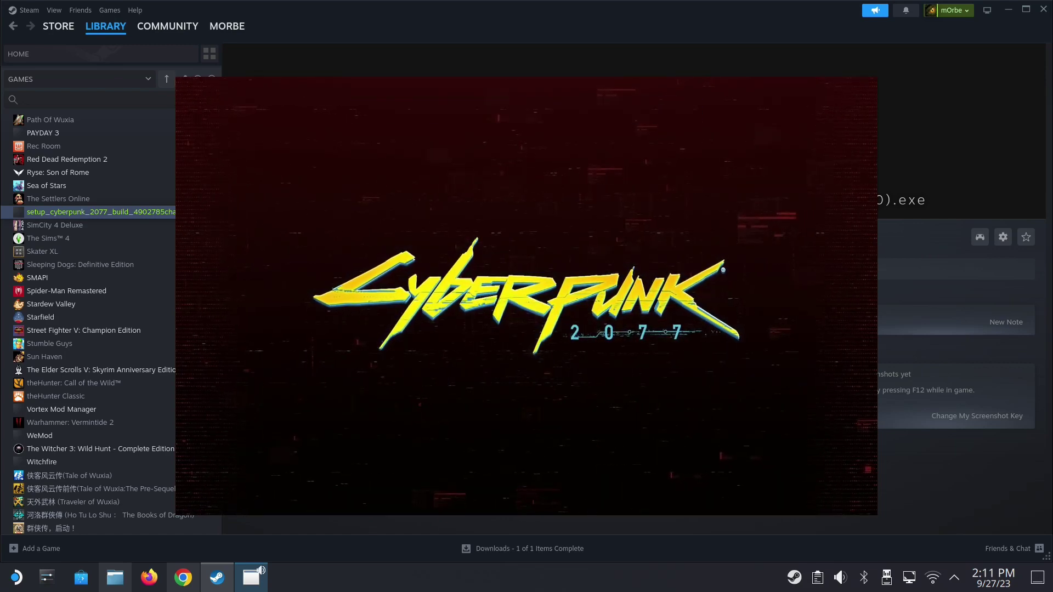
key(grave)
key(grave)
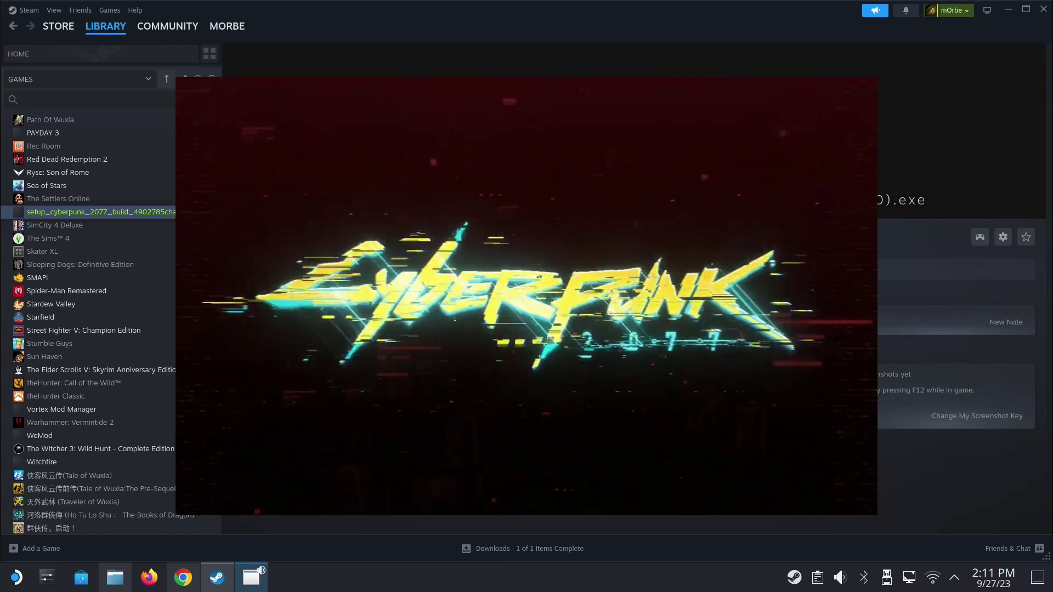
key(grave)
key(grave)
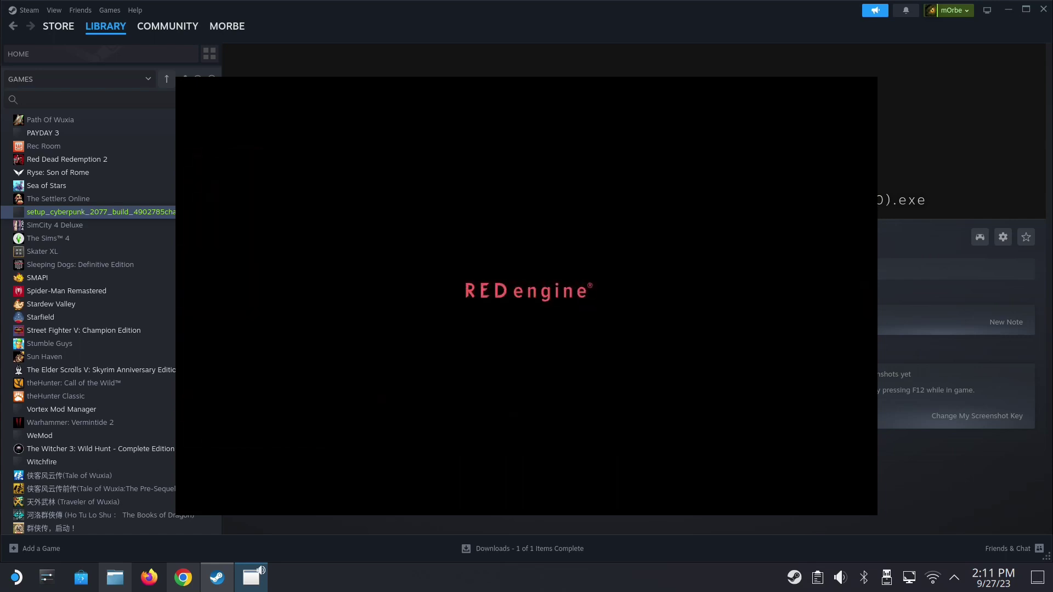
key(grave)
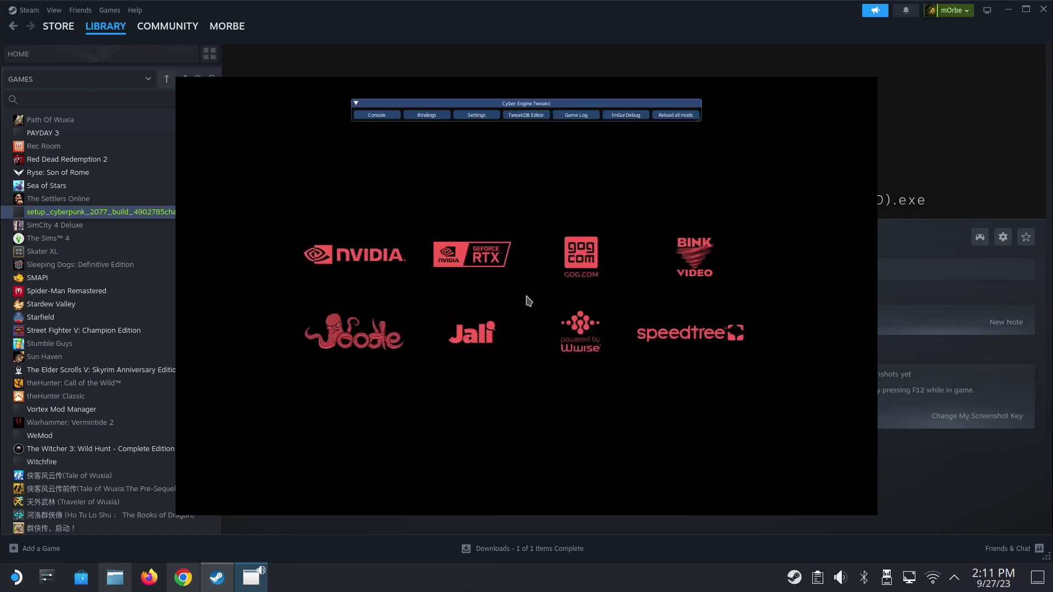
key(grave)
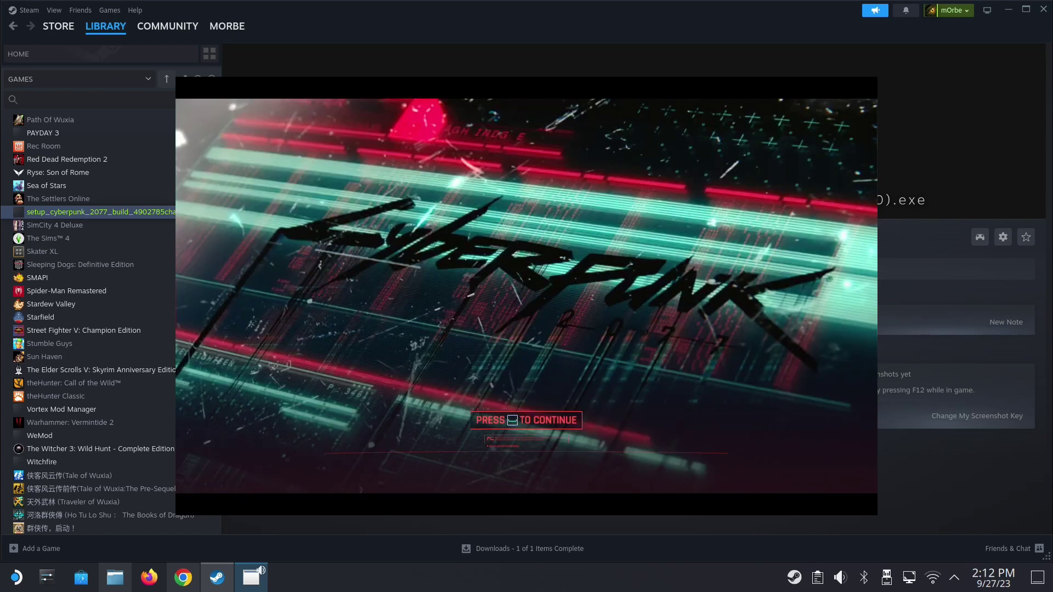
Continue the last save, run Game.AddToInventory("Items.Preset_Katana_Cocktail",1) in the Cyber Engine Tweaks console, and close the overlay
key(space)
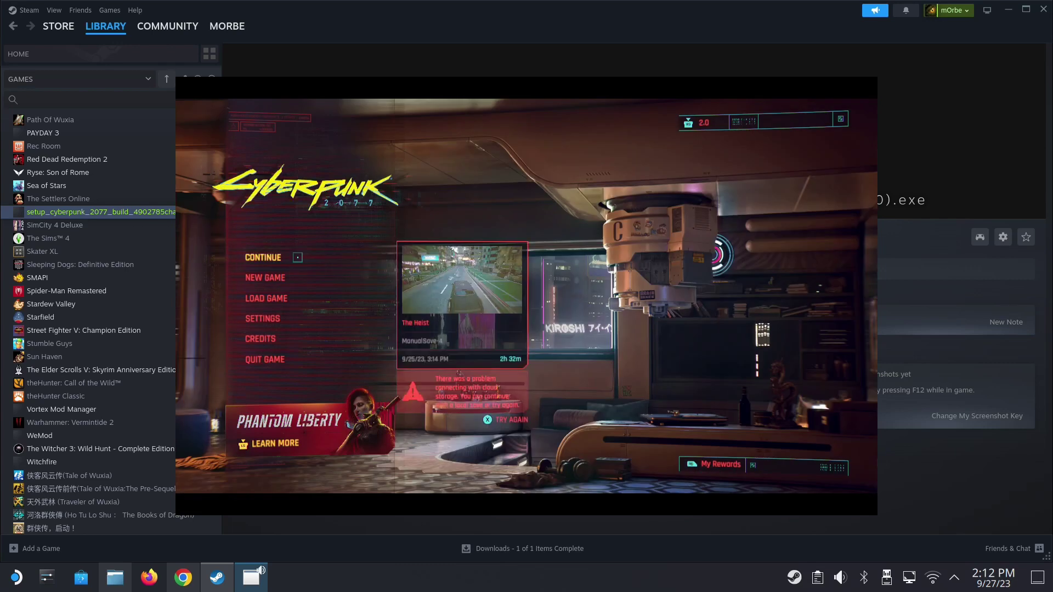
click(267, 258)
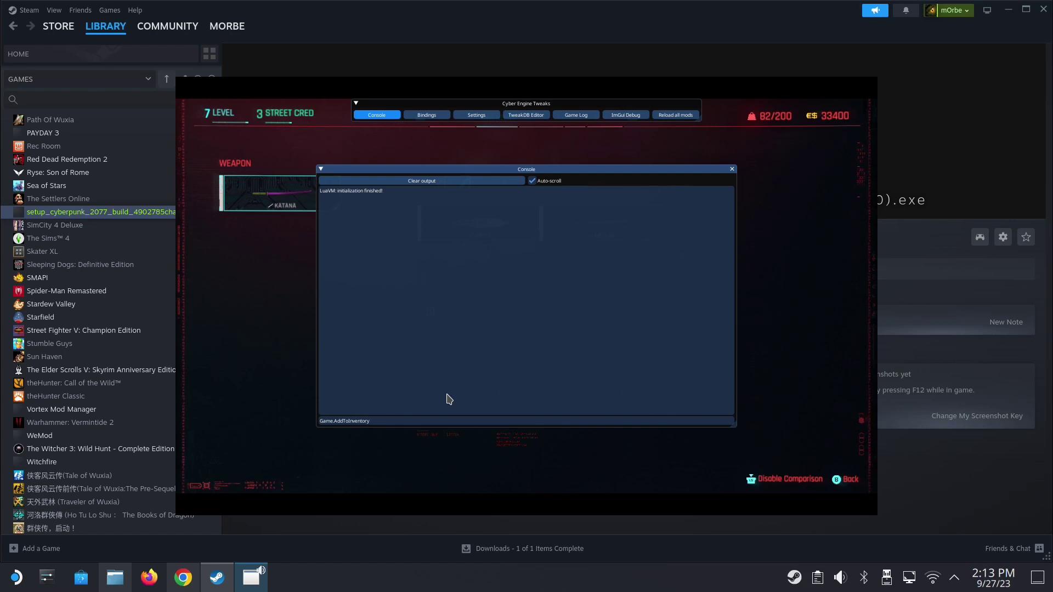
text((")
text(Items.Preset_Katana_)
text(,1)
key(Return)
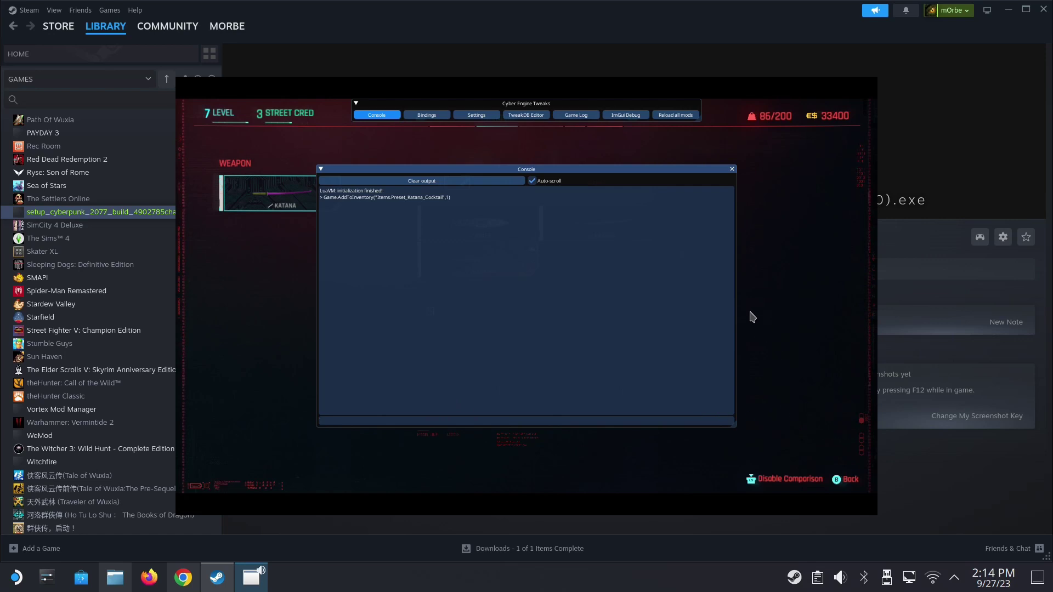
key(grave)
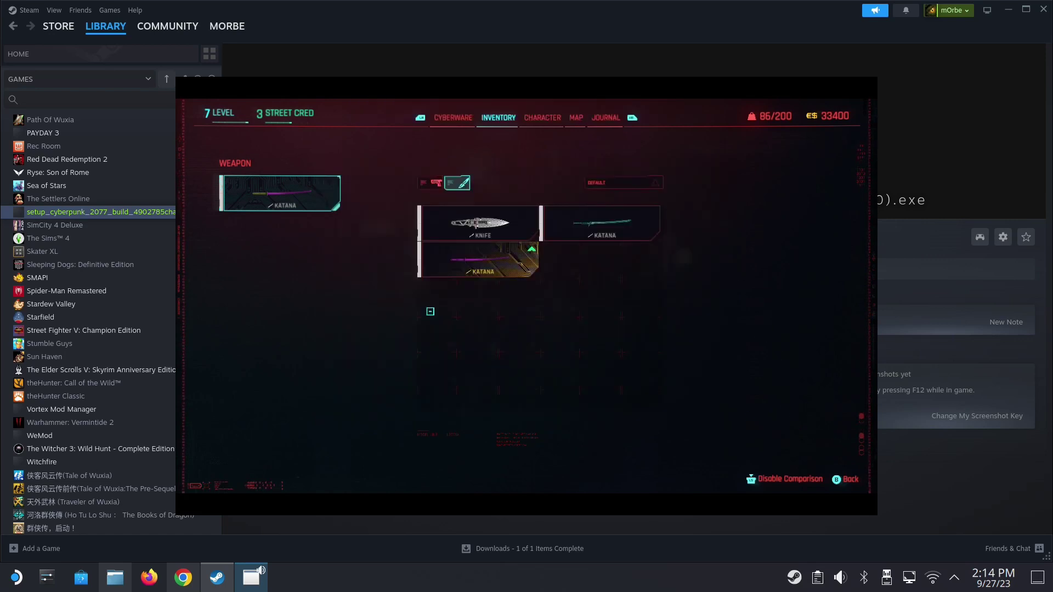
Equip the Cocktail Stick katana from the melee weapons inventory and quit the game
mouse_move(509, 255)
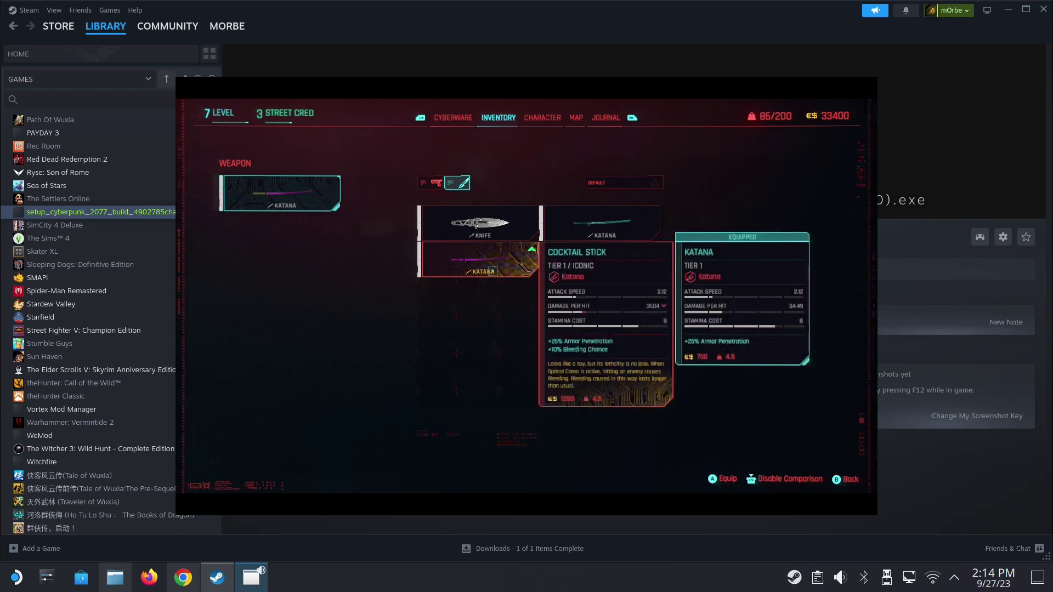
click(493, 270)
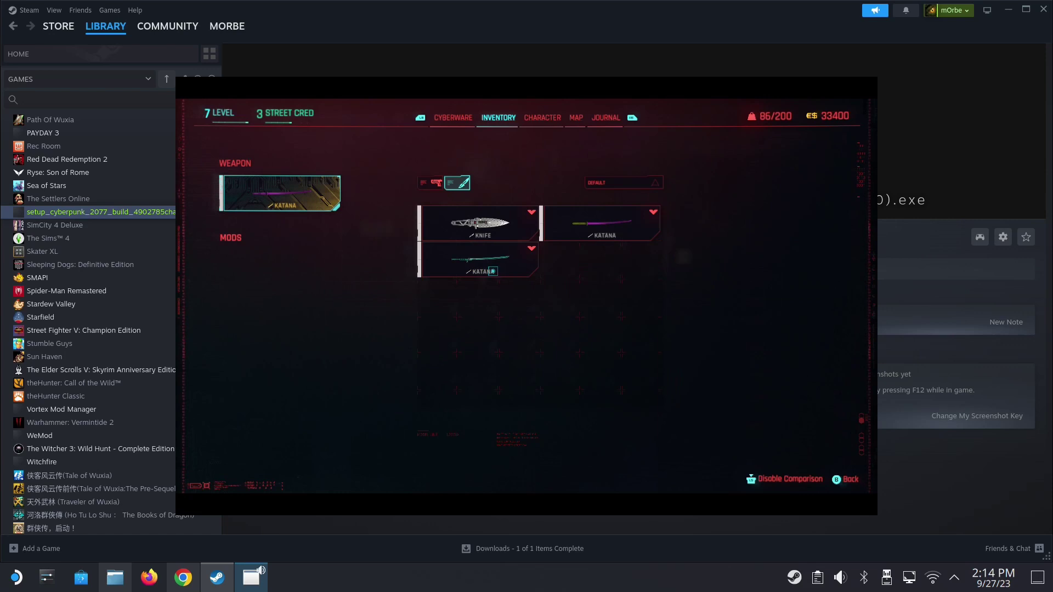
mouse_move(314, 203)
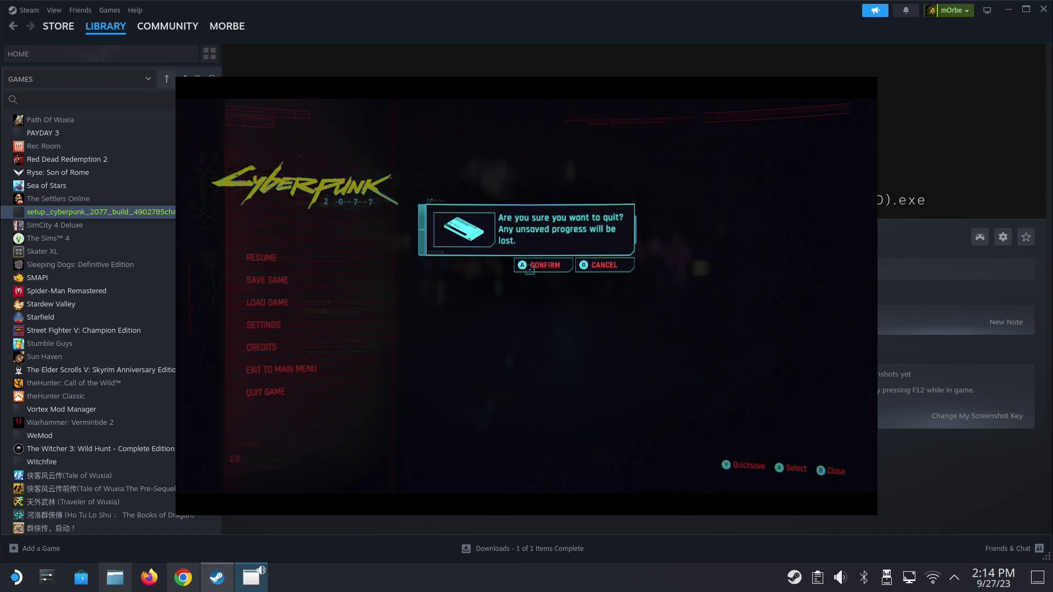
click(529, 269)
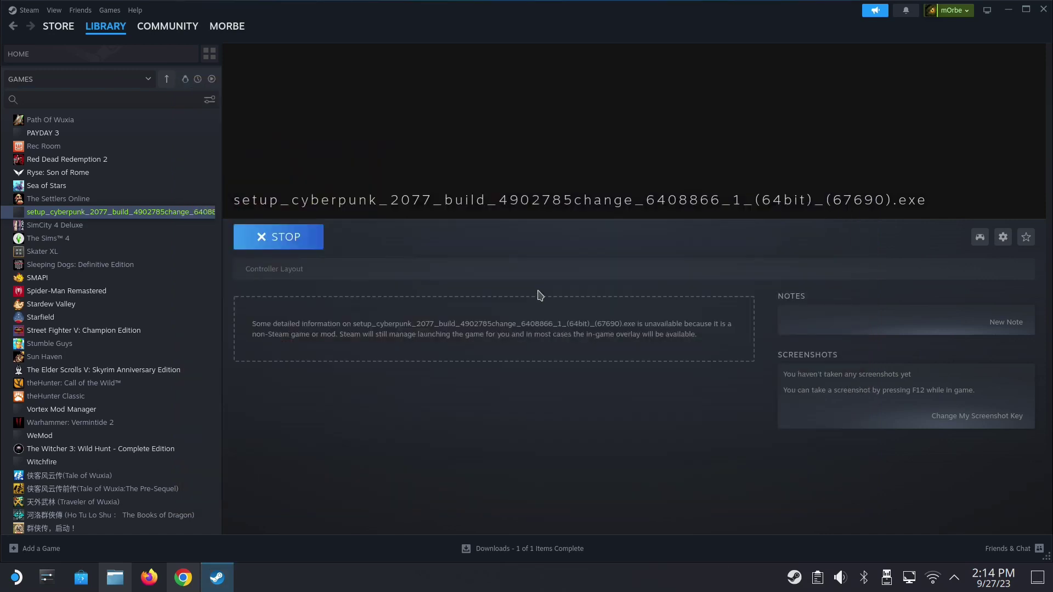
Launch WeMod from the Steam library and delete the existing game path on its Cyberpunk 2077 page
click(62, 442)
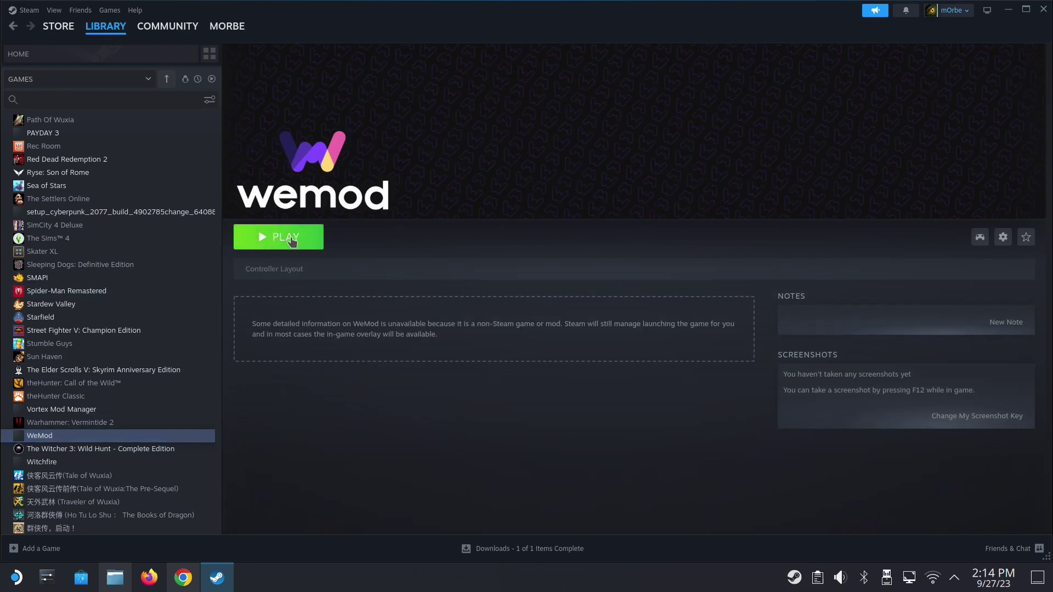
click(295, 242)
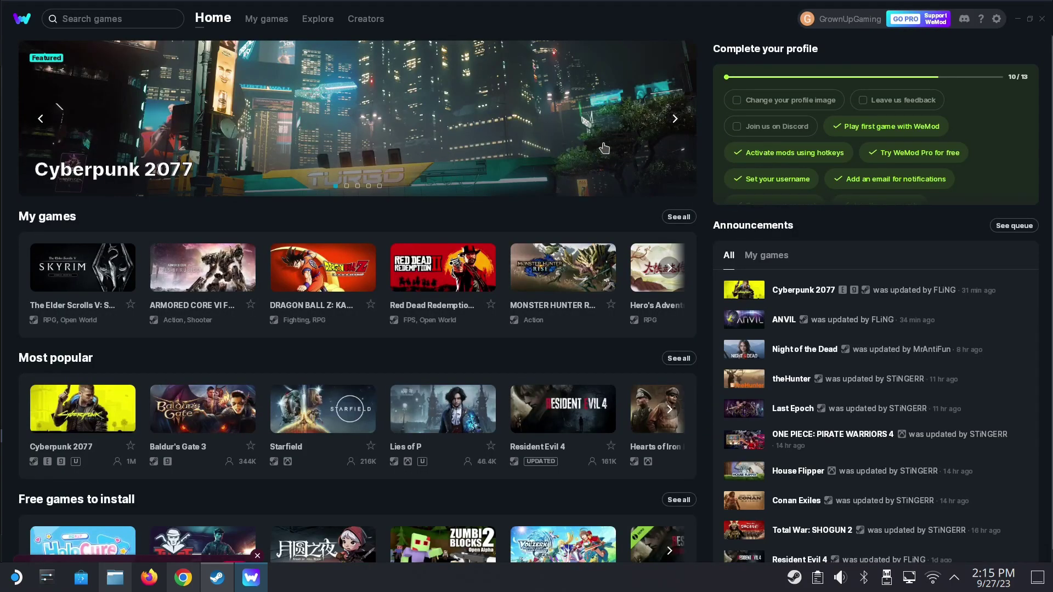
click(102, 405)
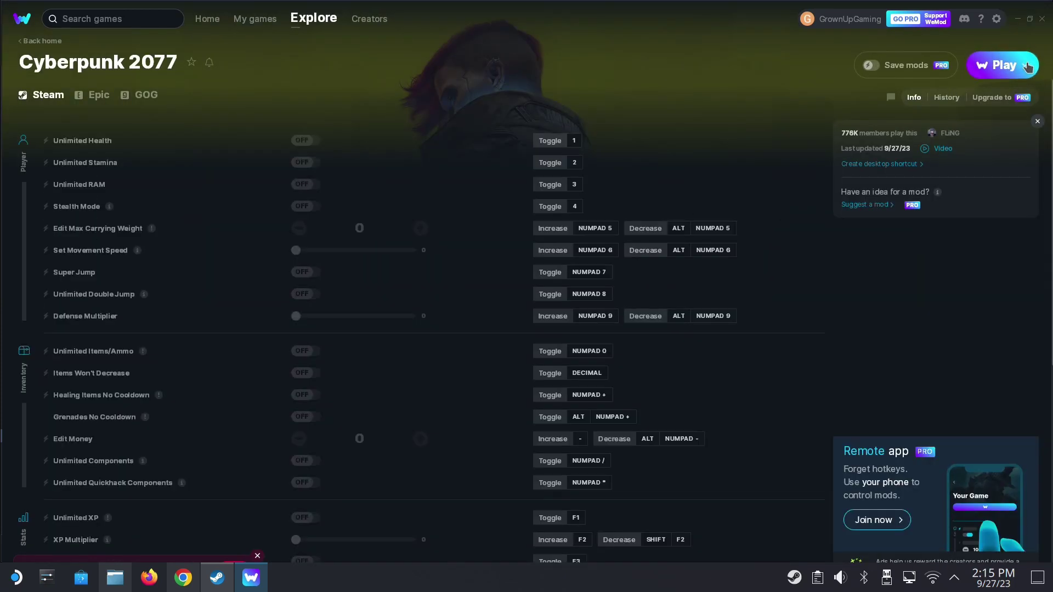
click(1025, 66)
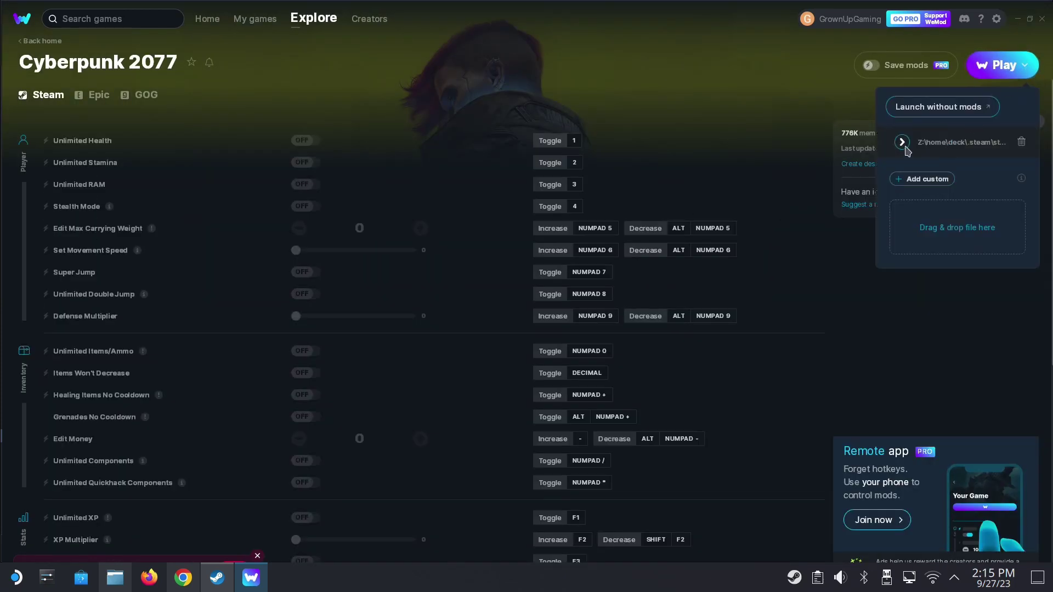
click(1022, 143)
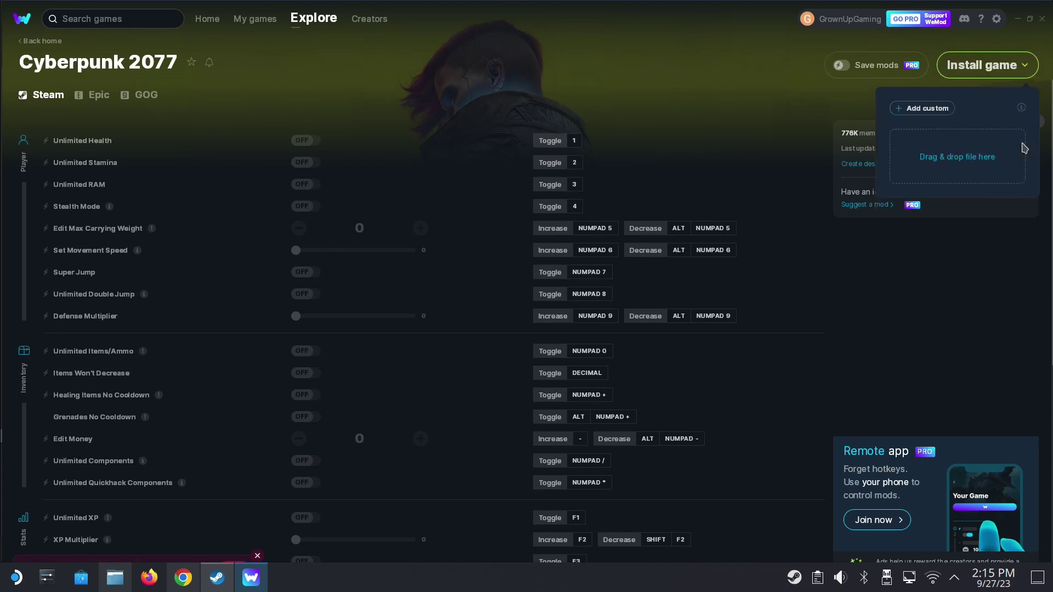
Start adding a custom game executable and browse to /home/deck/.steam/steam/steamapps/compatdata
click(923, 108)
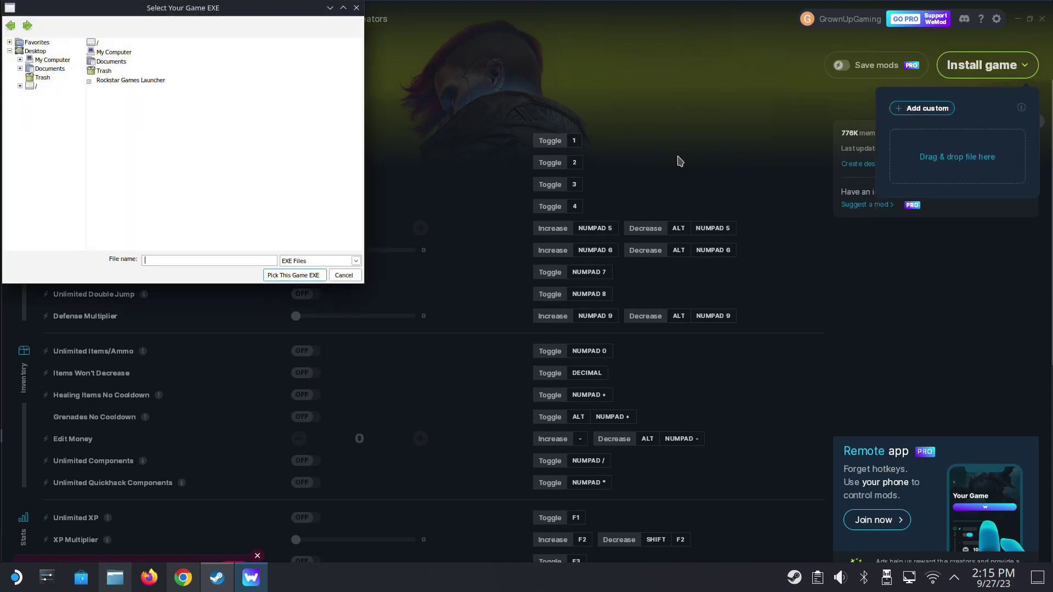
double_click(95, 52)
double_click(100, 63)
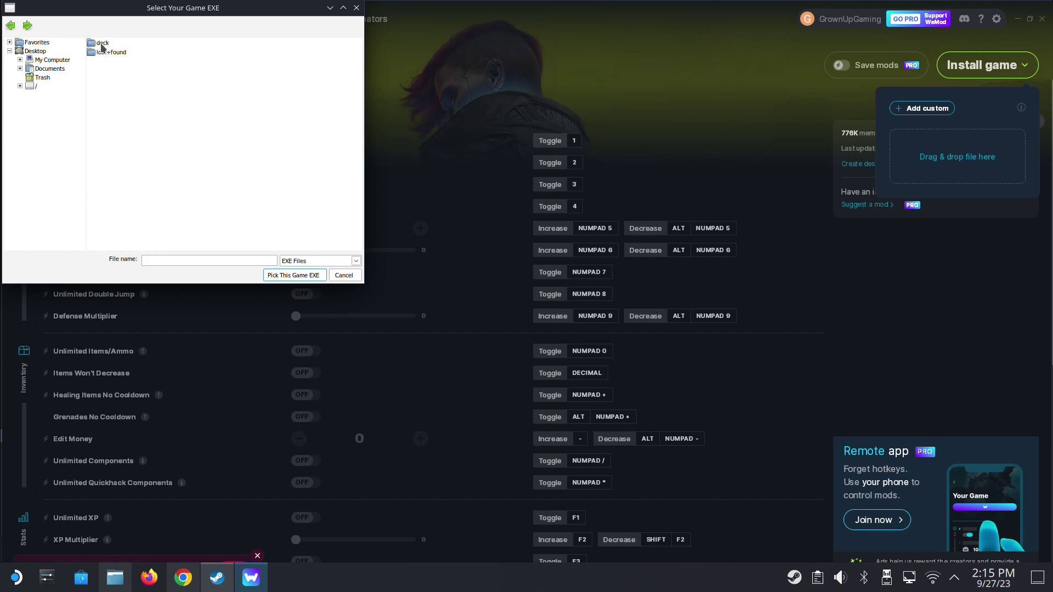
double_click(102, 44)
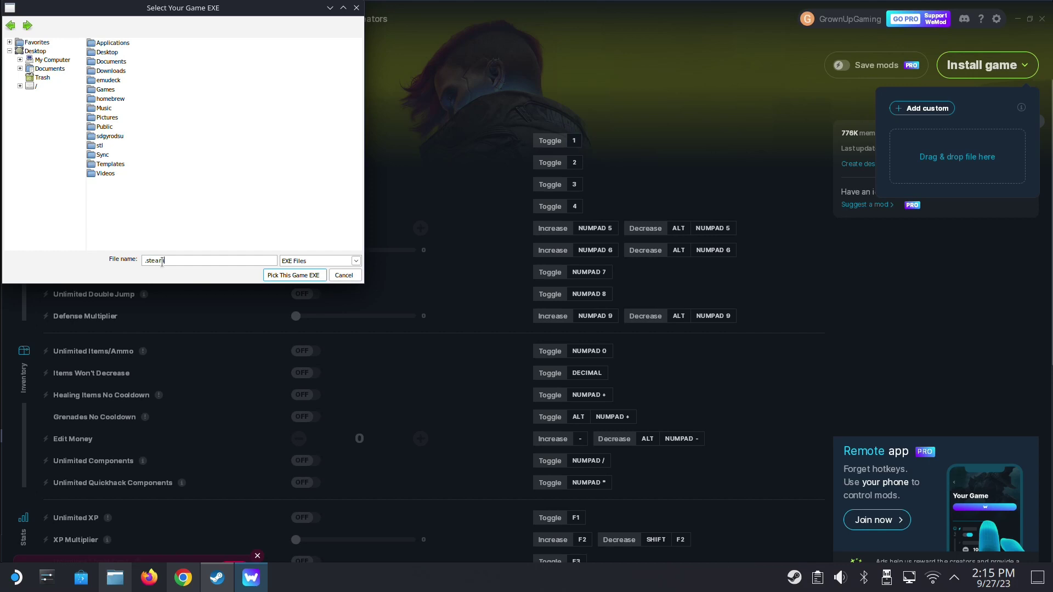
key(Return)
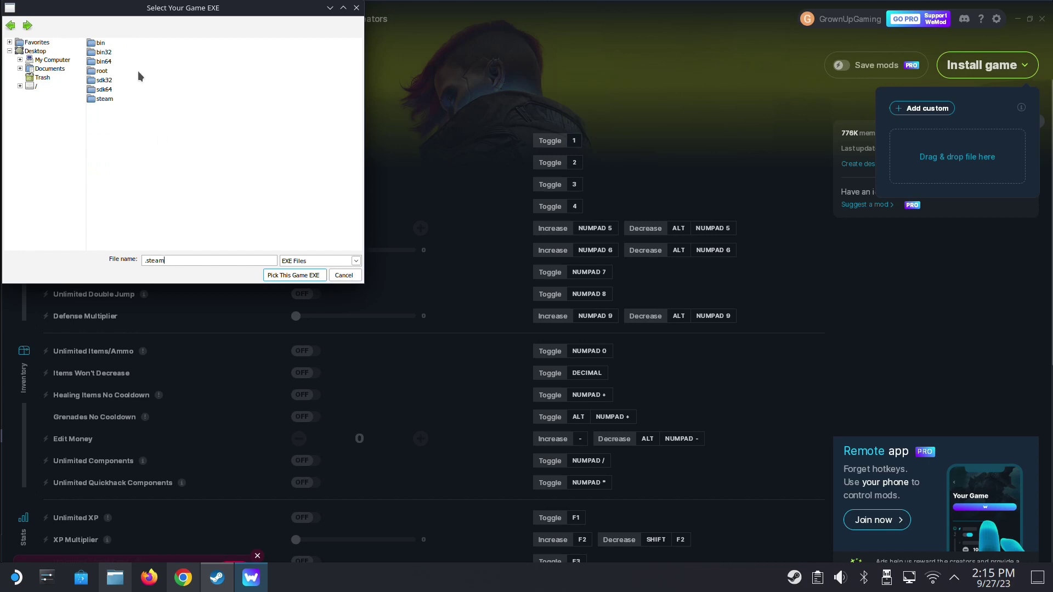
double_click(105, 99)
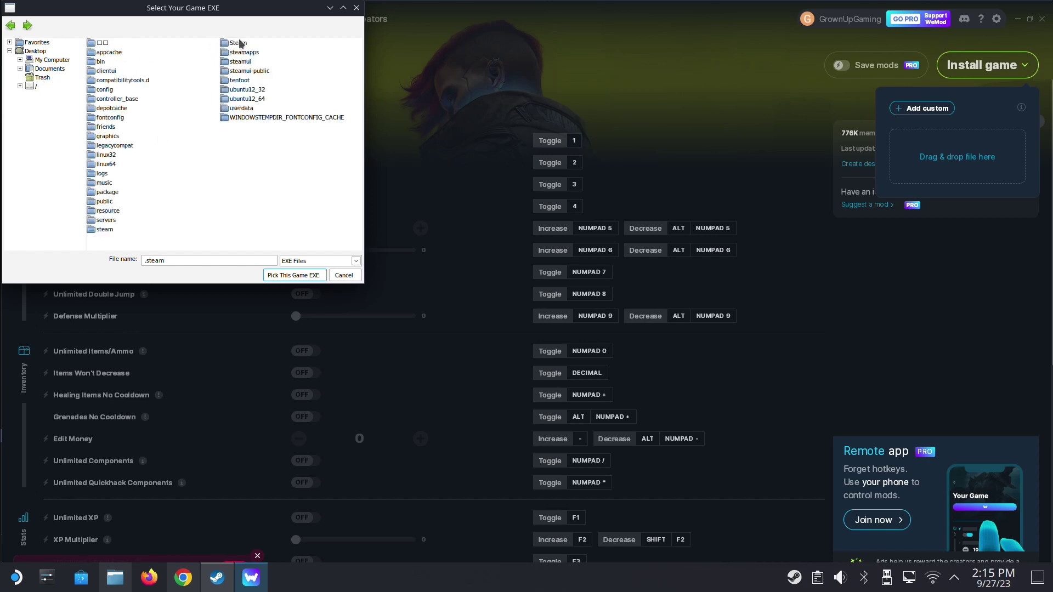
double_click(246, 53)
double_click(122, 53)
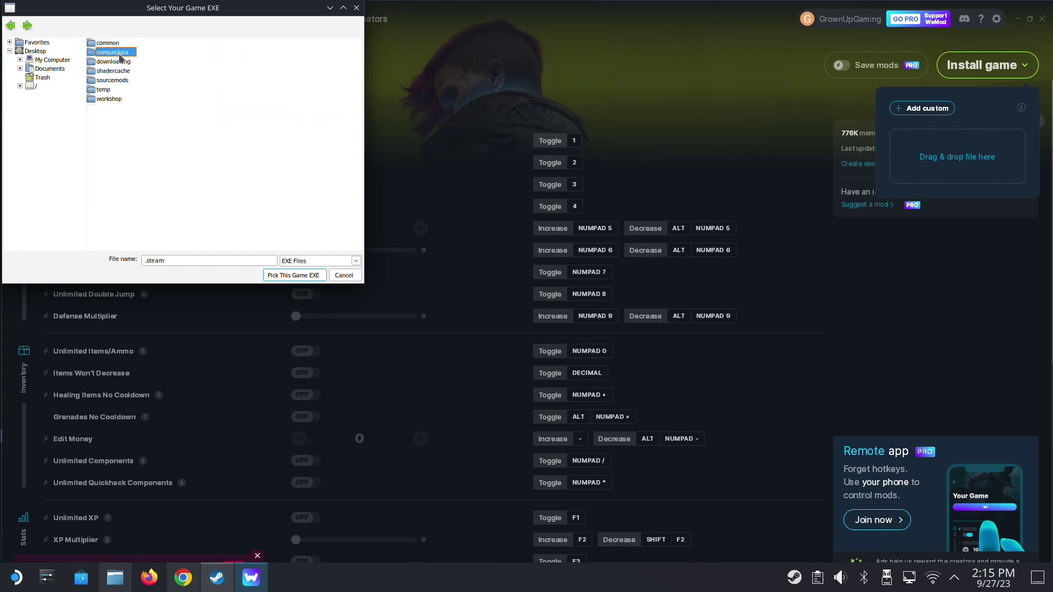
click(114, 578)
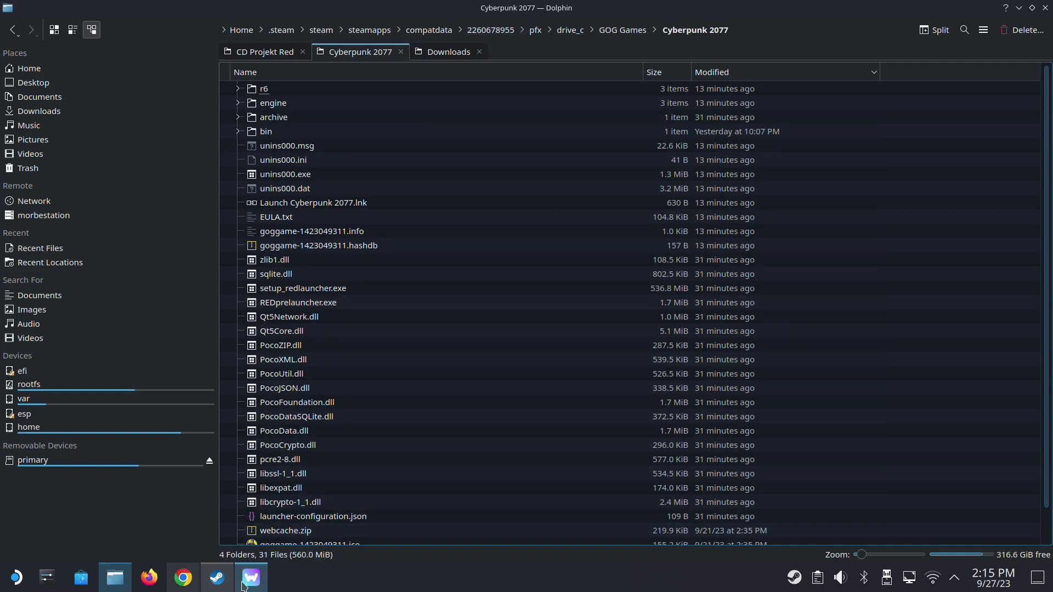
click(225, 525)
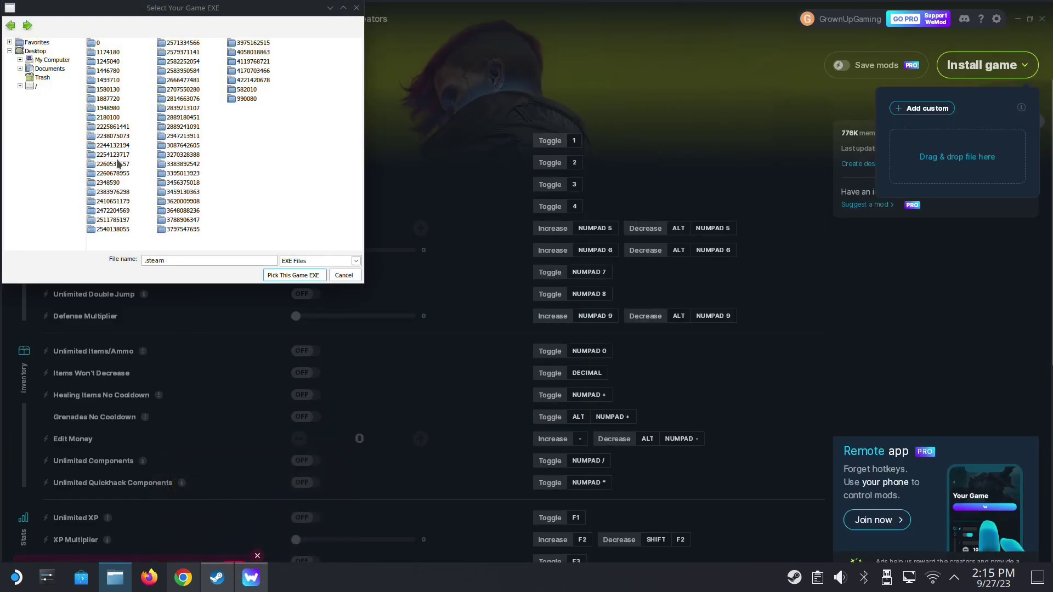
click(106, 175)
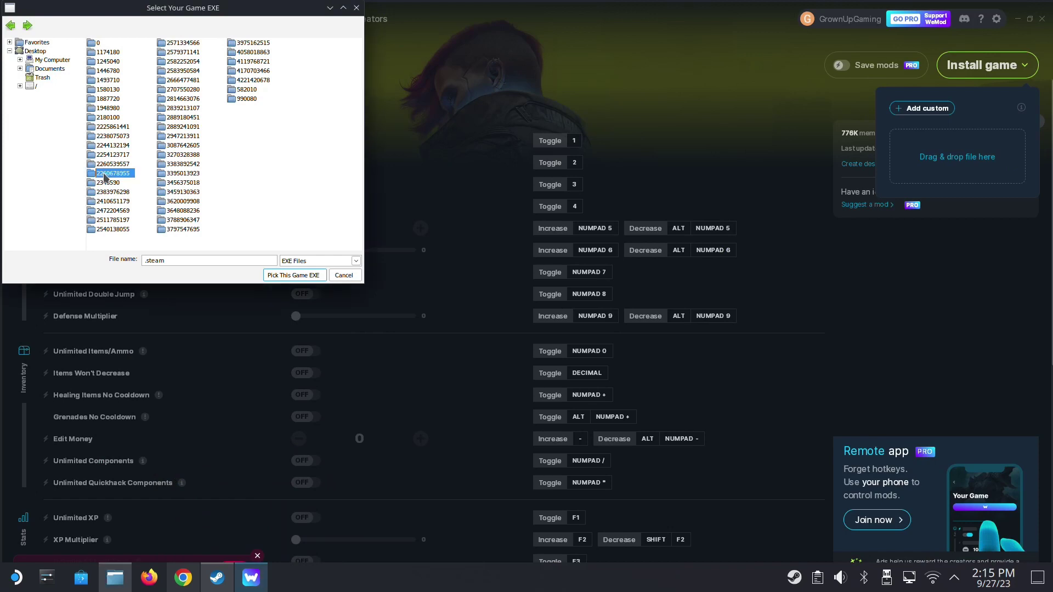
double_click(106, 175)
double_click(97, 45)
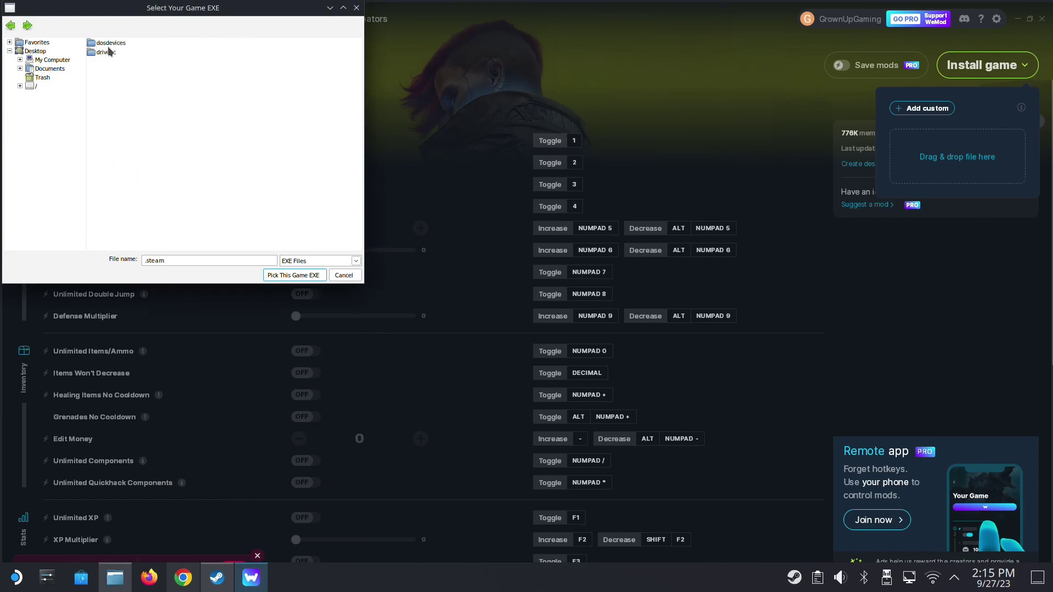
double_click(108, 52)
double_click(116, 43)
double_click(117, 43)
double_click(101, 52)
double_click(106, 46)
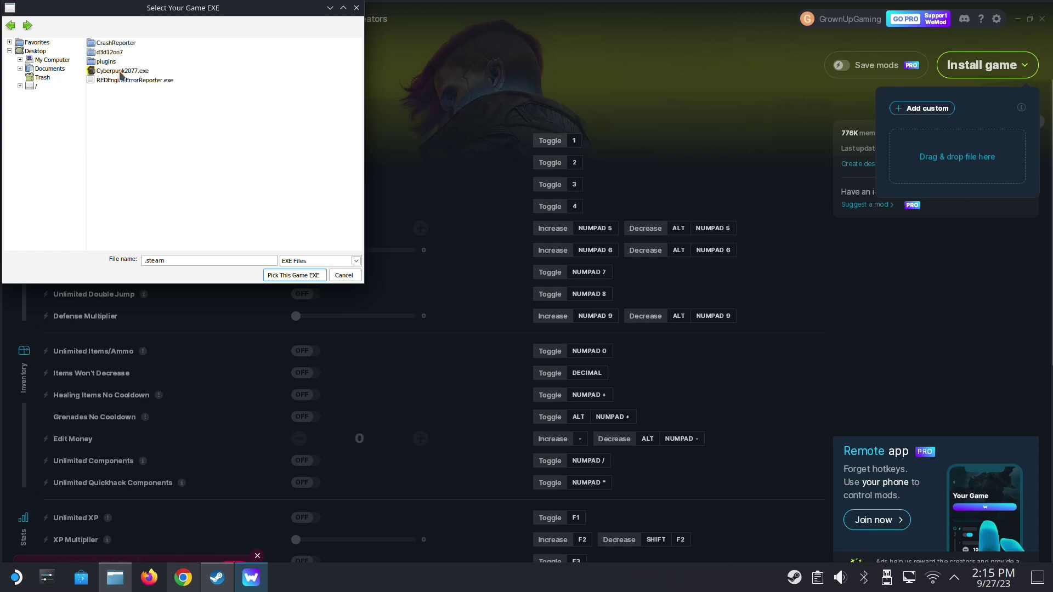
double_click(120, 71)
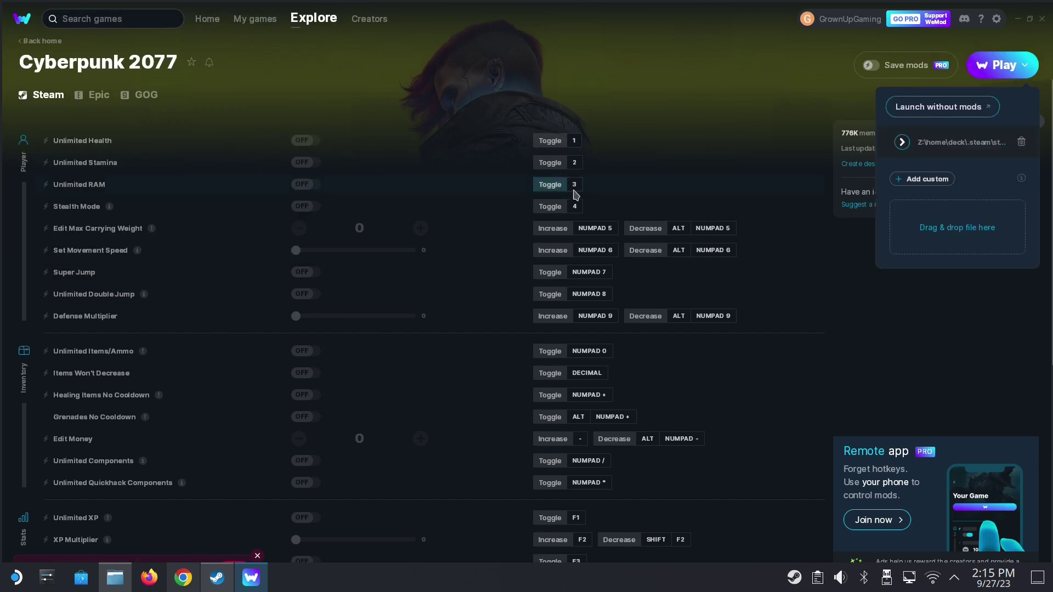
Launch Cyberpunk 2077 with mods from WeMod, continue the last save, and bring up WeMod's inventory and stats mods
click(996, 71)
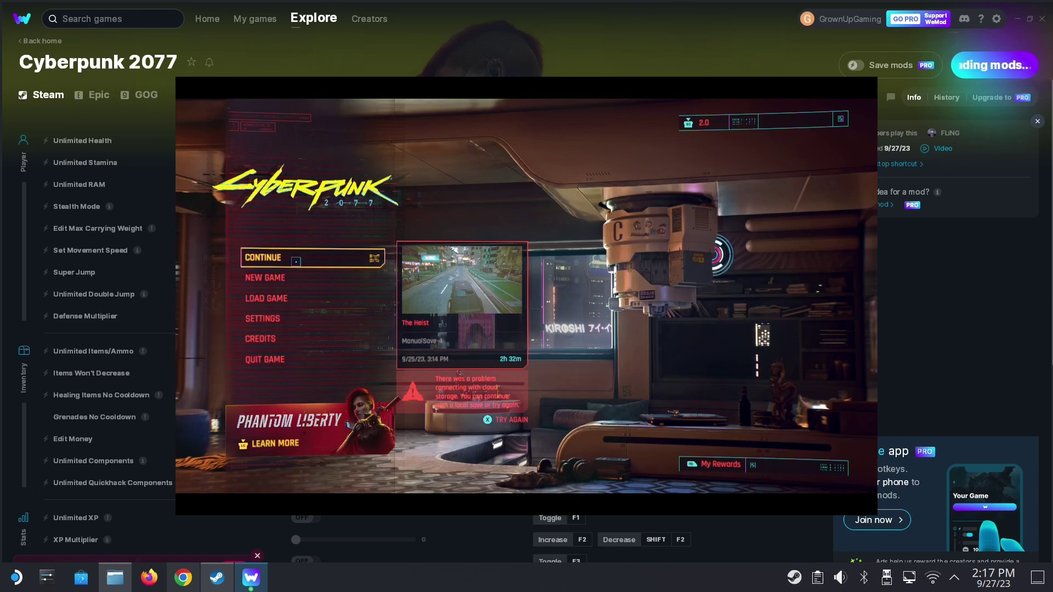
click(296, 262)
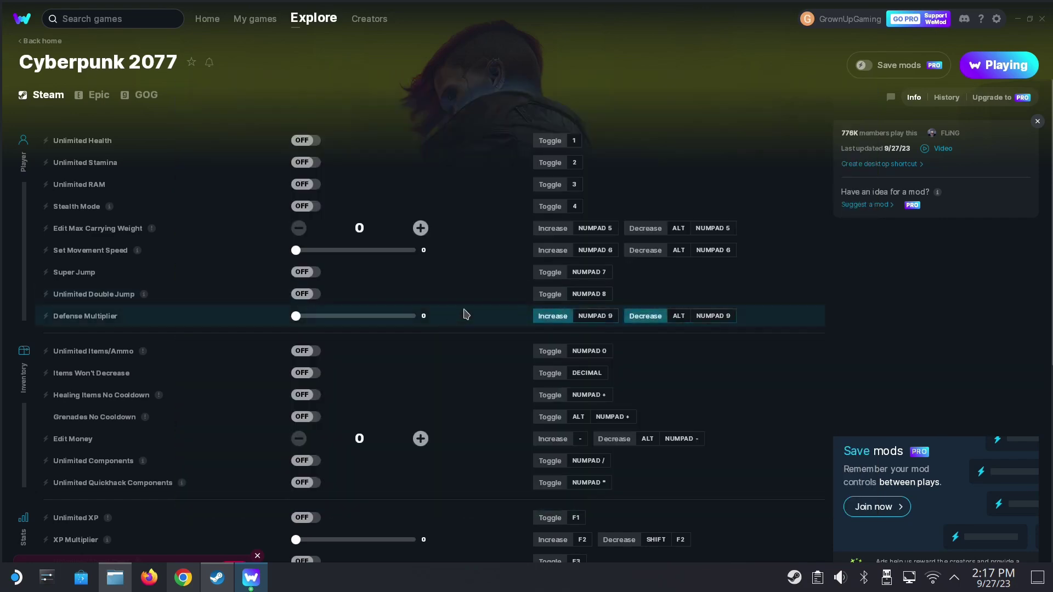
scroll(442, 336, down, 4)
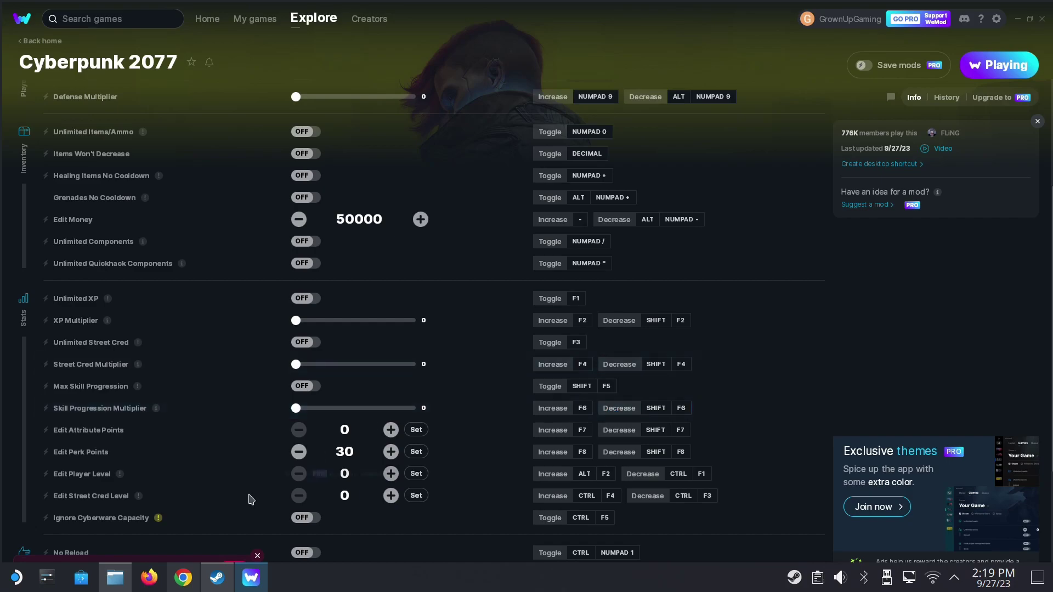
Minimize the Dolphin window, stop the running WeMod from its Steam library page, and confirm
click(218, 578)
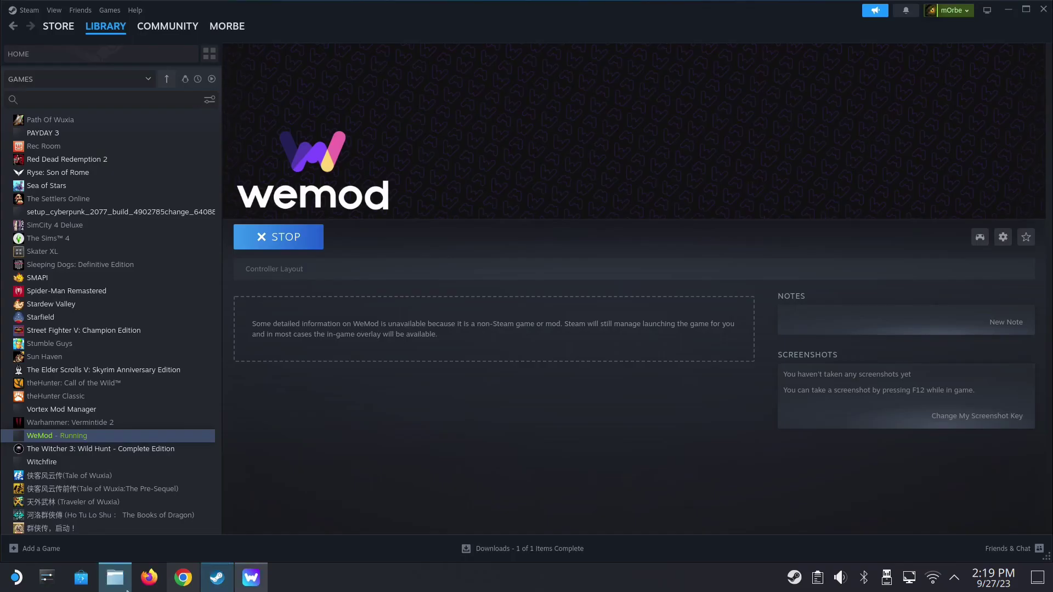
click(129, 588)
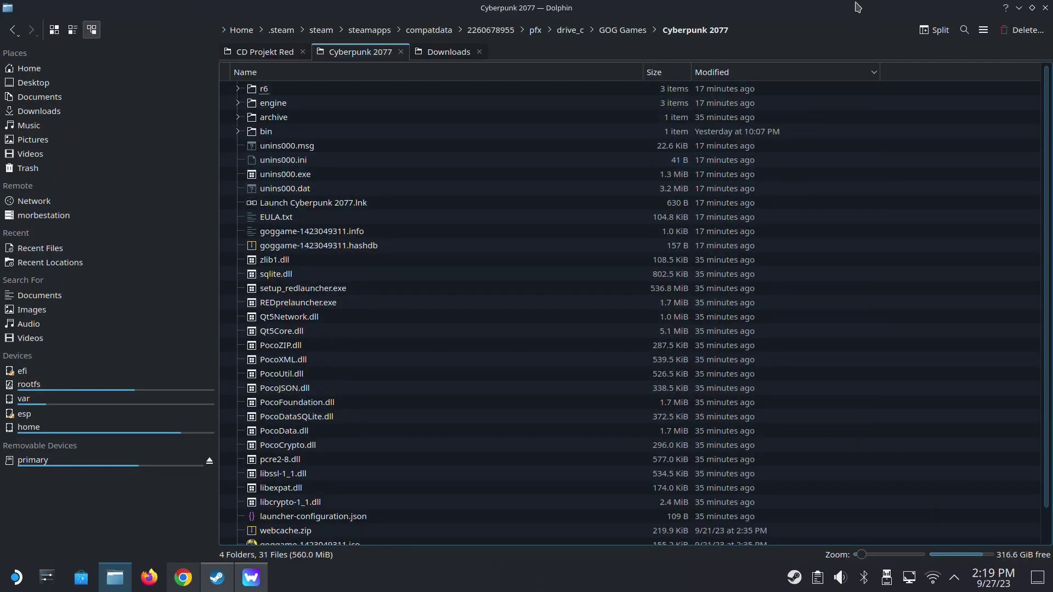
click(1023, 8)
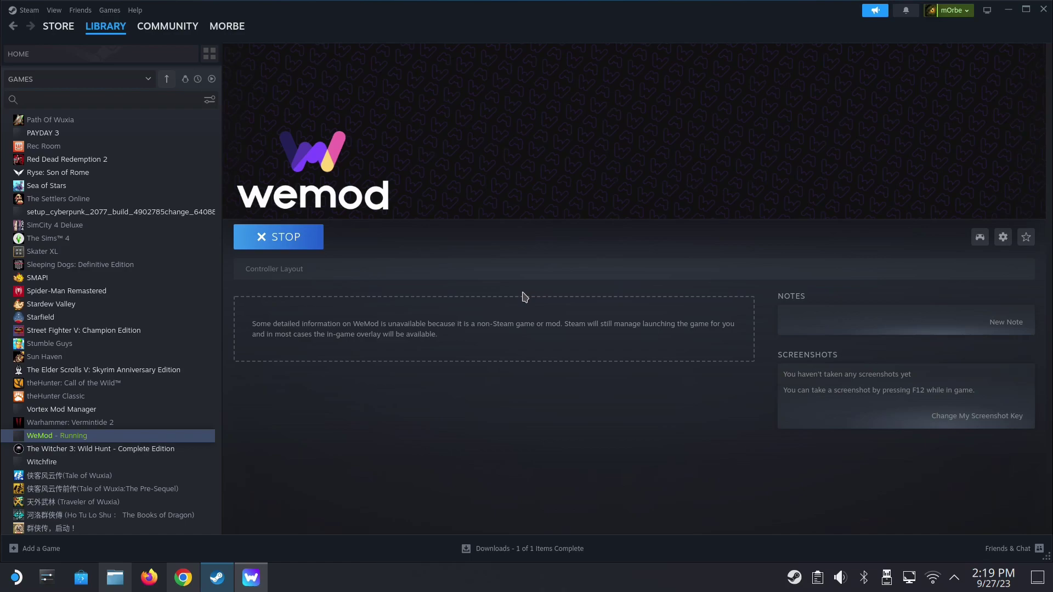
click(301, 246)
click(509, 309)
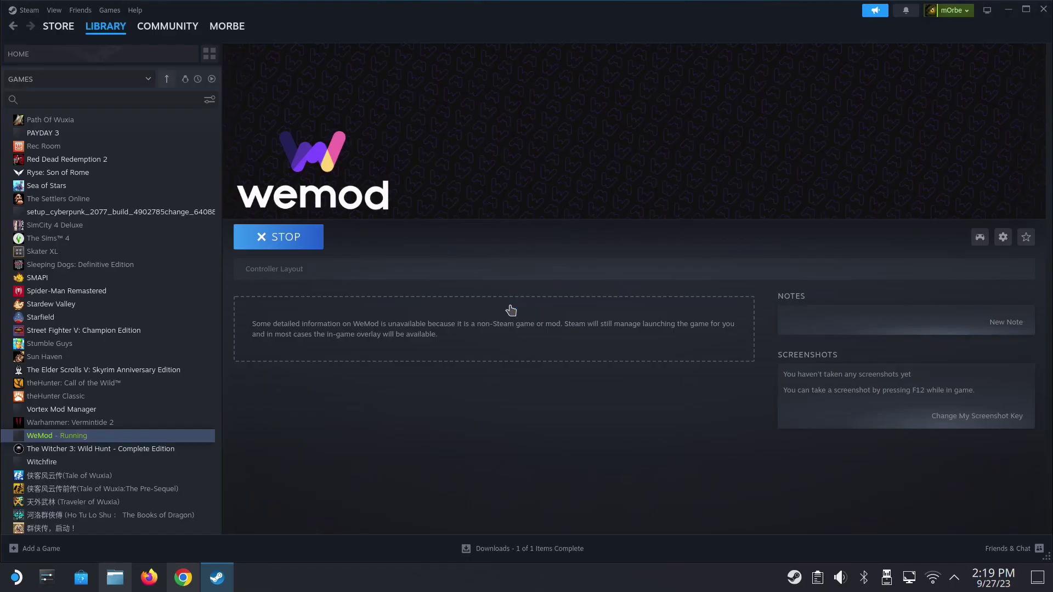